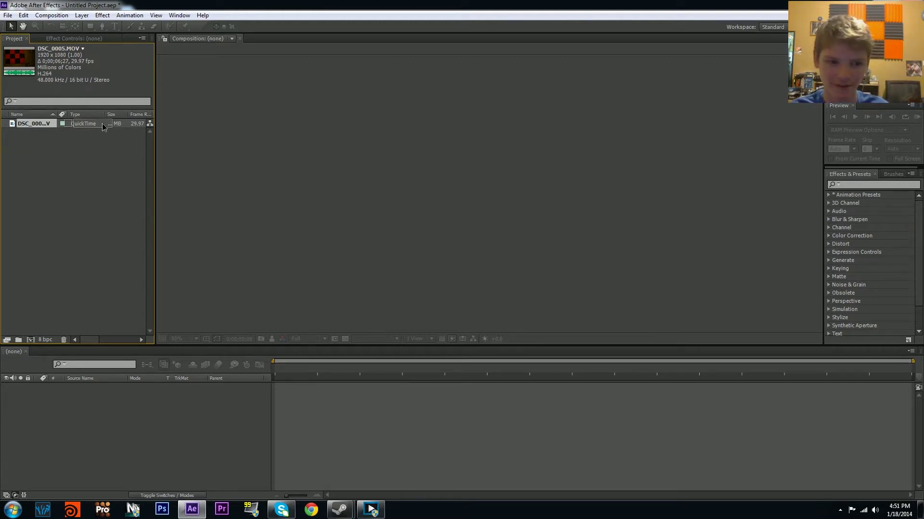
Step: Create a composition from the DSC_0005 footage, RAM-preview it, and mute the layer's audio
click(31, 341)
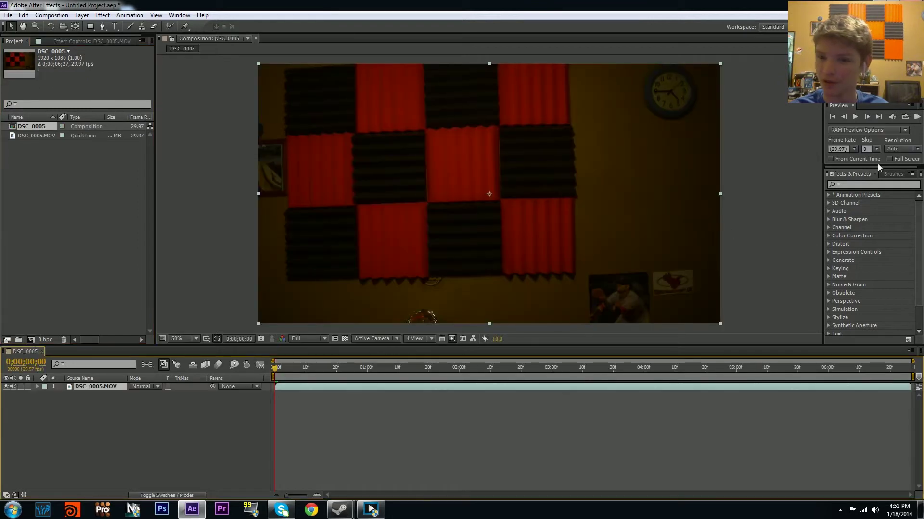
click(917, 118)
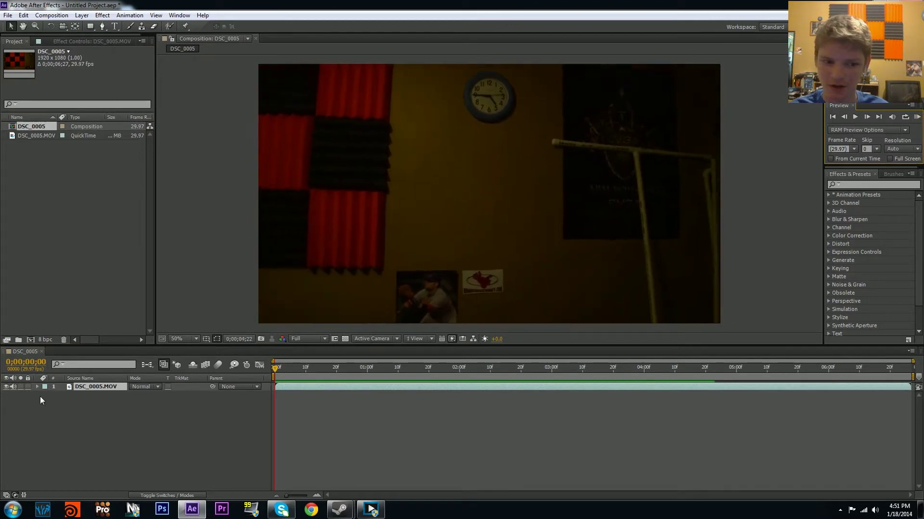
click(11, 391)
click(12, 388)
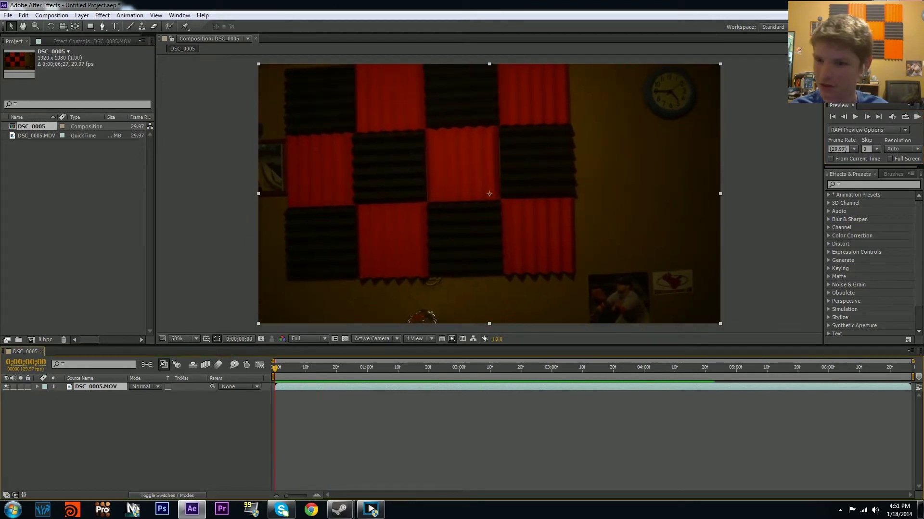
click(917, 117)
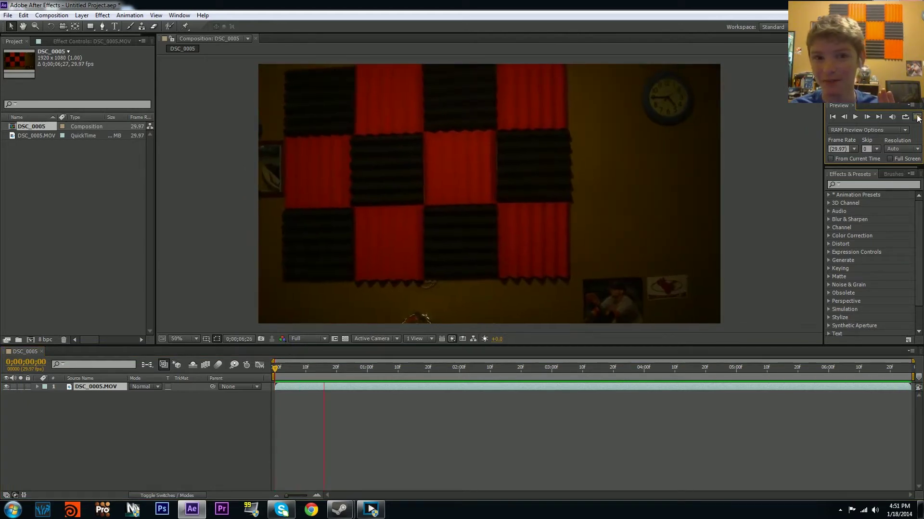
click(917, 117)
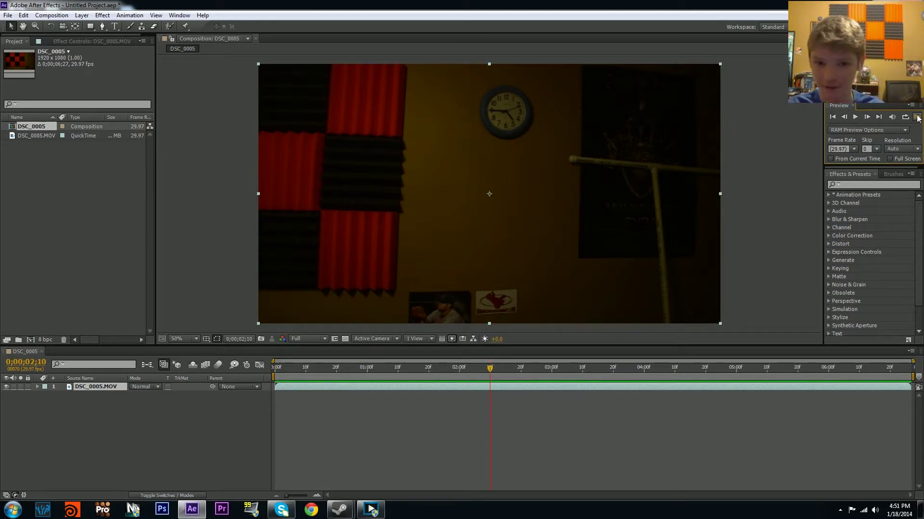
Step: Scrub and play through the wall footage, then return to the first frame
drag(582, 363, 264, 337)
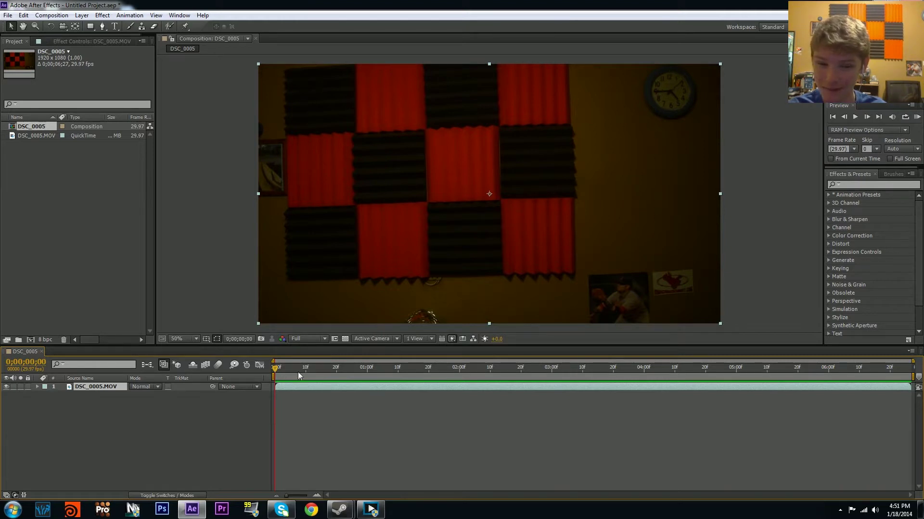
drag(276, 369, 164, 339)
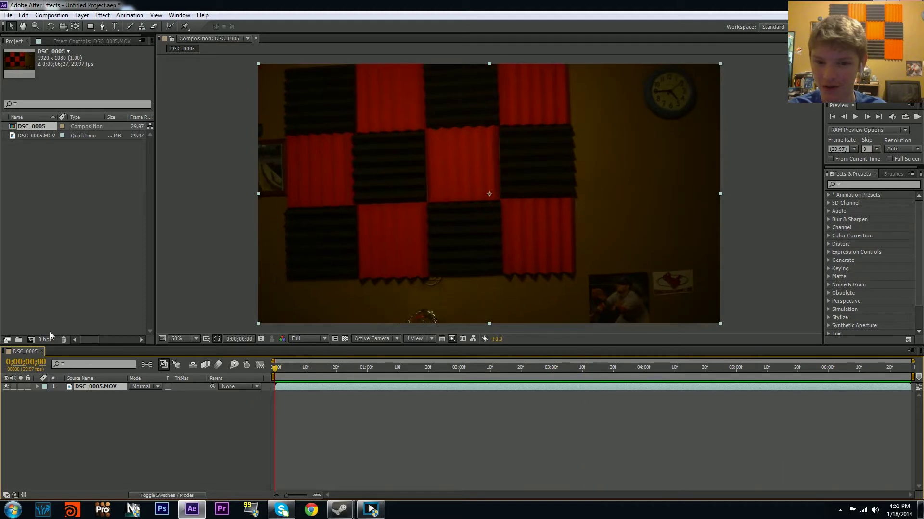
key(space)
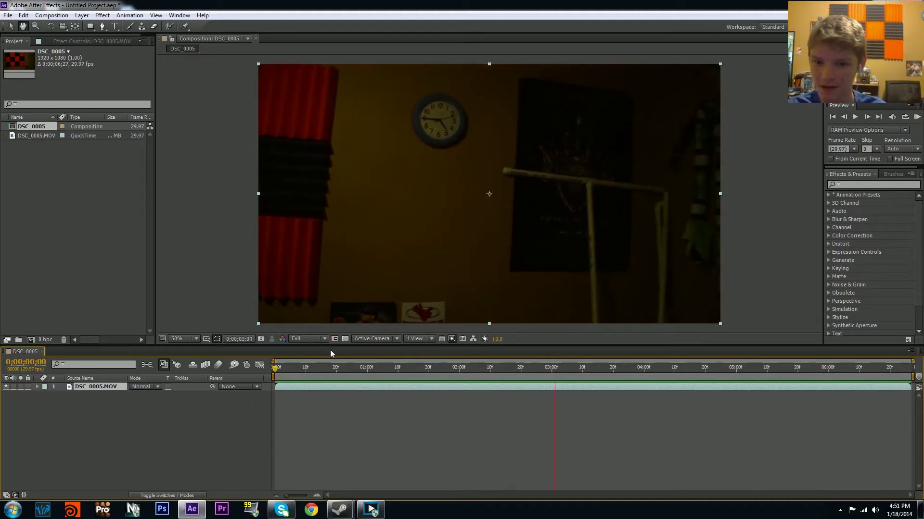
key(space)
key(Home)
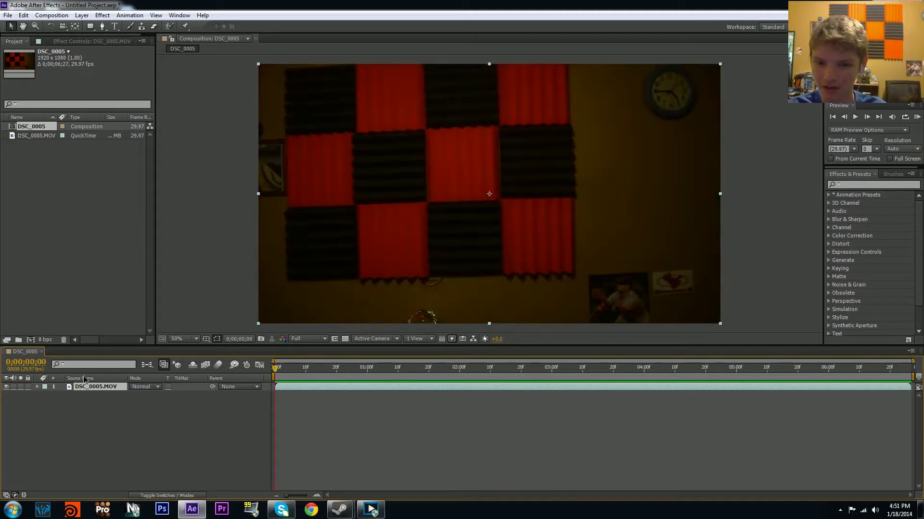
Step: Send the footage to mocha AE via Animation > Track in mocha AE, skipping registration, and accept the 0–206 project
click(130, 15)
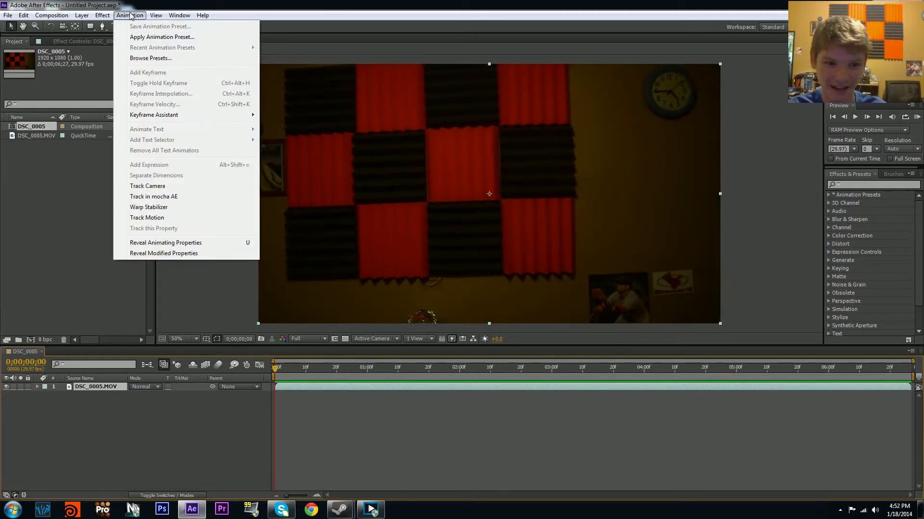
click(195, 197)
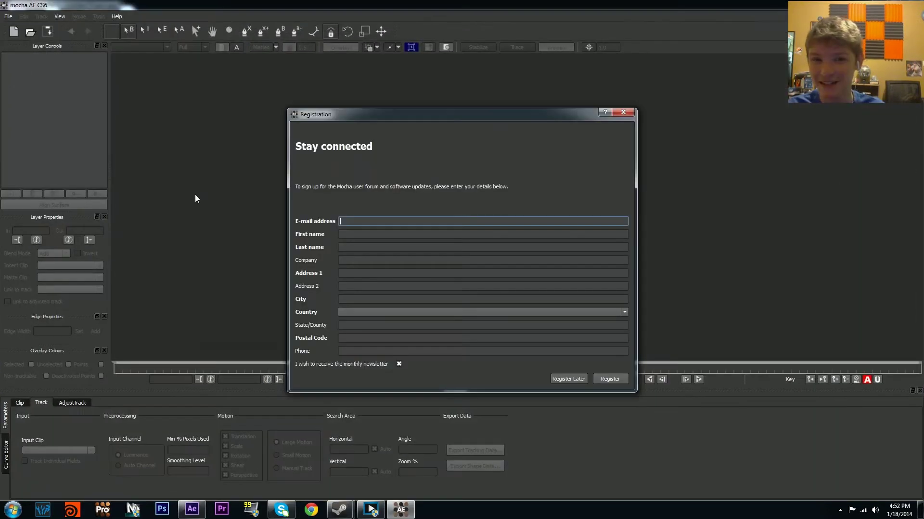
click(568, 379)
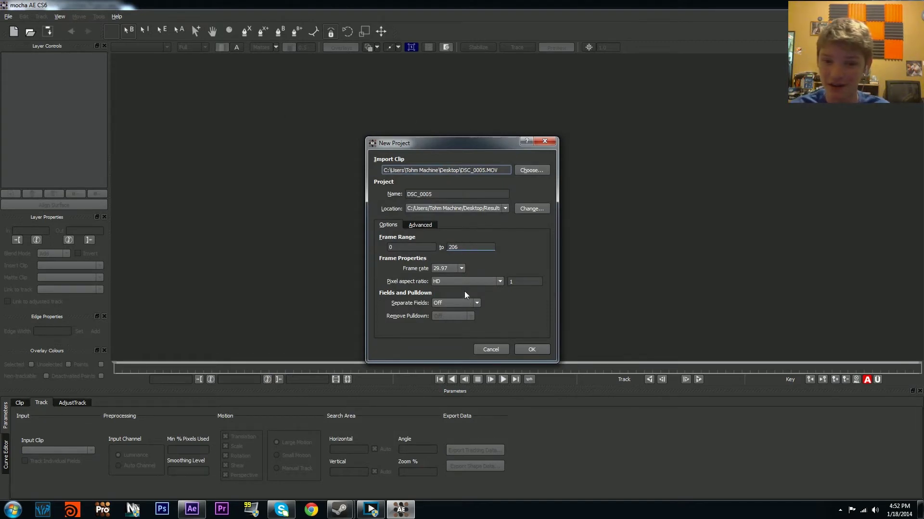
click(527, 350)
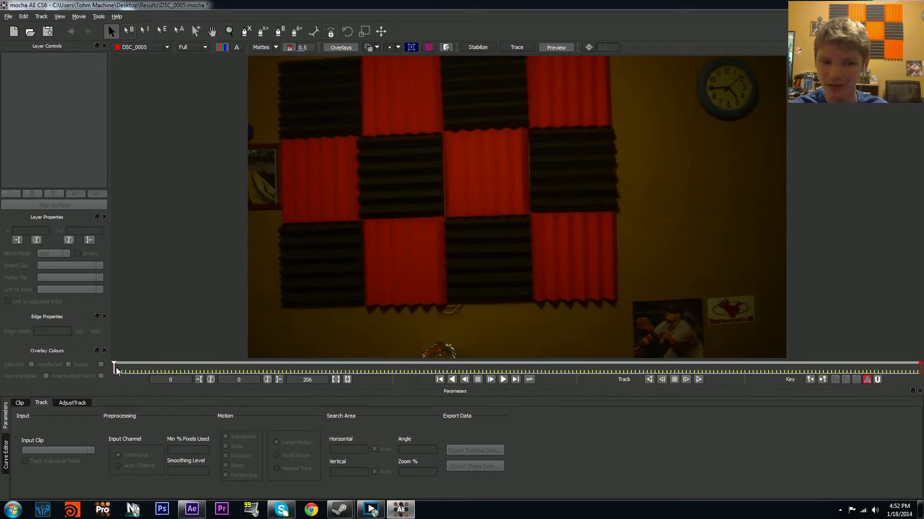
Step: Scrub through the DSC_0005 clip in mocha and pick the Create X-Spline tool
drag(115, 364, 279, 366)
drag(477, 332, 5, 406)
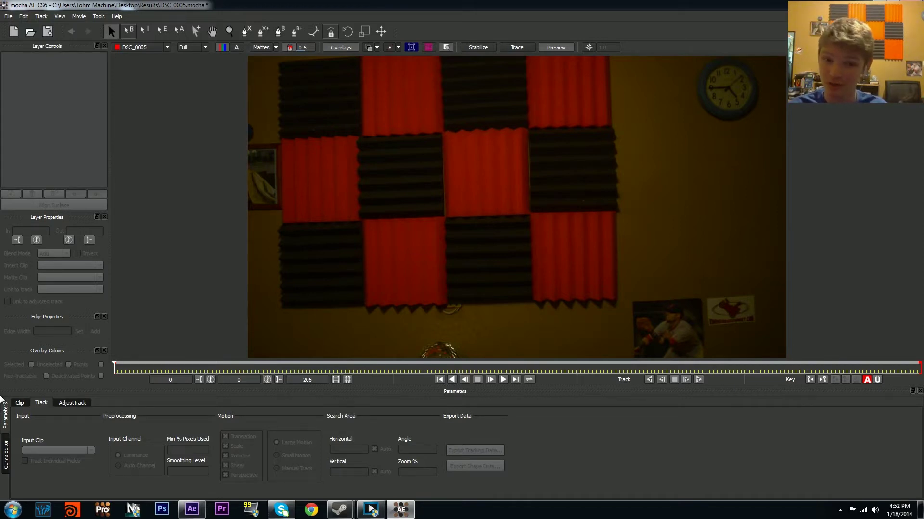
click(246, 31)
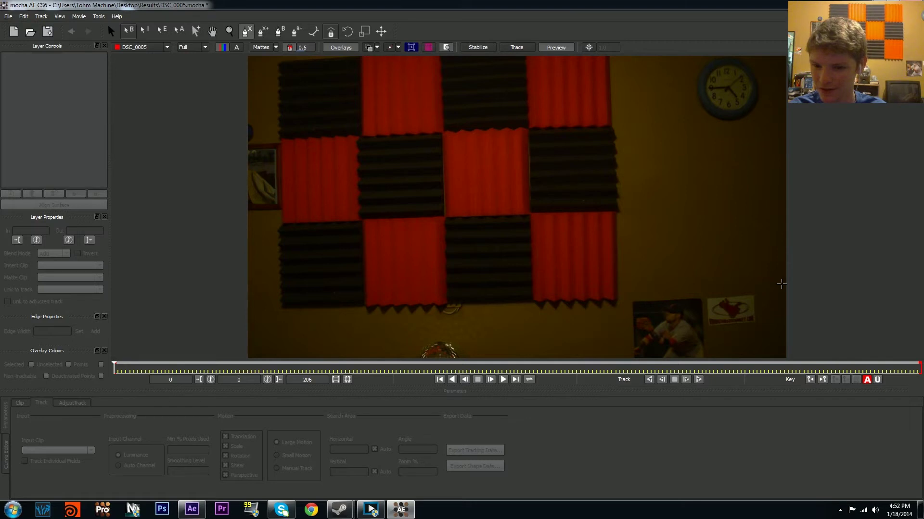
Step: Draw a closed four-corner spline around the two framed pictures at lower right
click(763, 288)
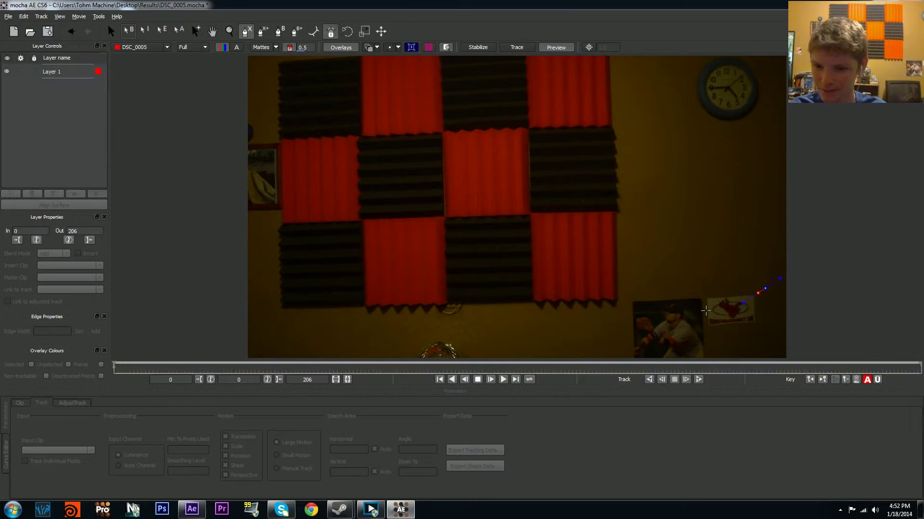
click(626, 292)
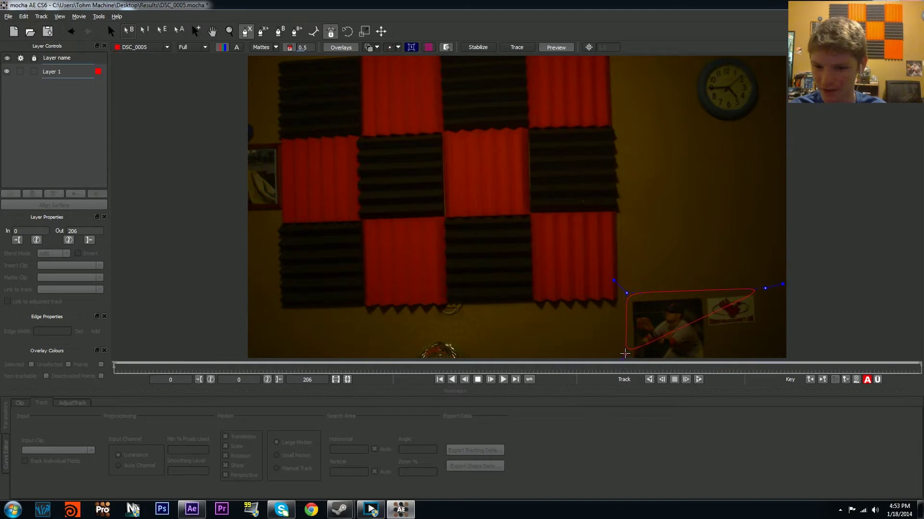
click(625, 356)
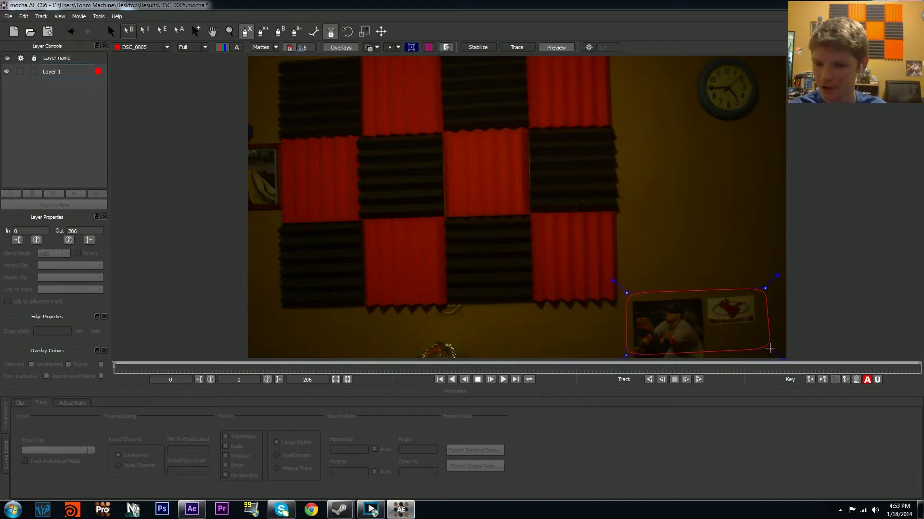
right_click(769, 348)
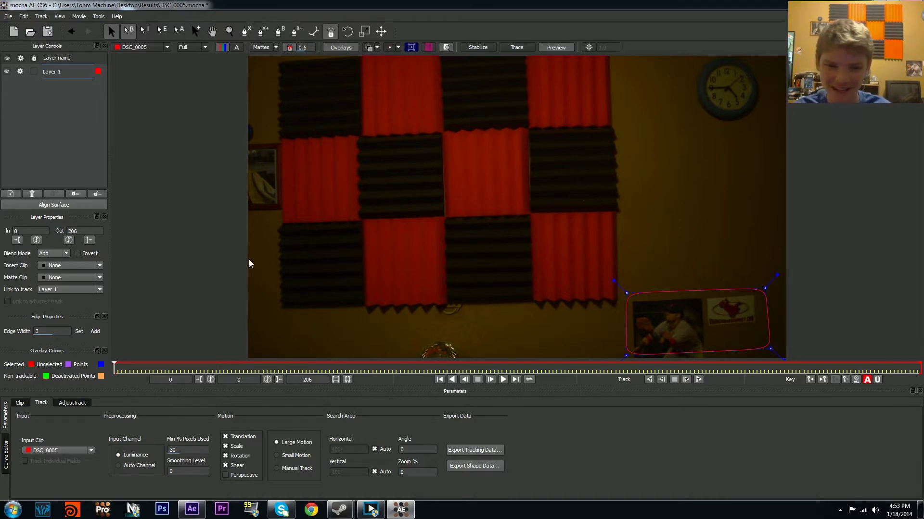
Step: Draw a second closed spline shape around the wall clock at upper right
click(263, 32)
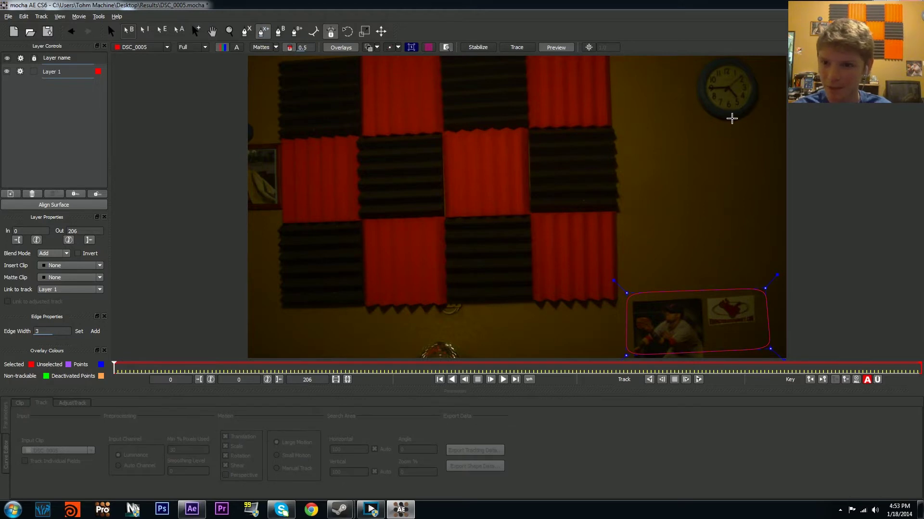
click(720, 125)
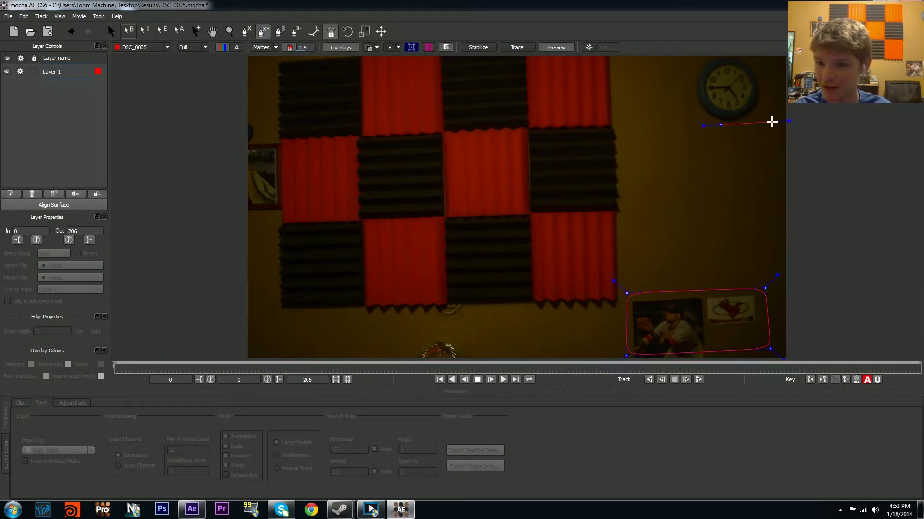
click(774, 122)
click(761, 57)
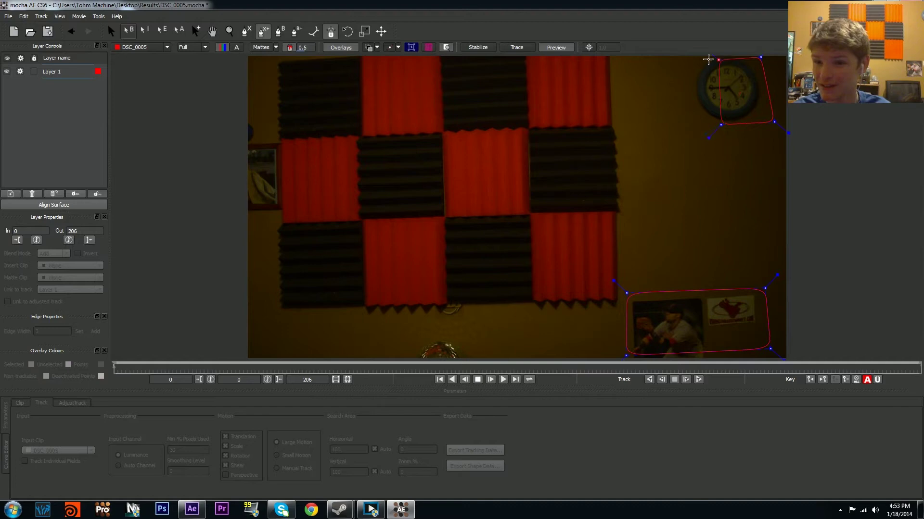
click(677, 59)
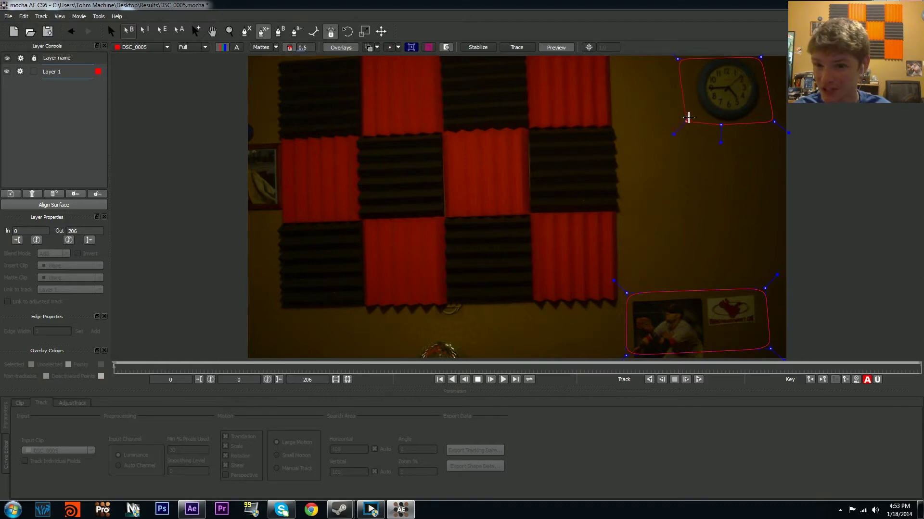
right_click(689, 115)
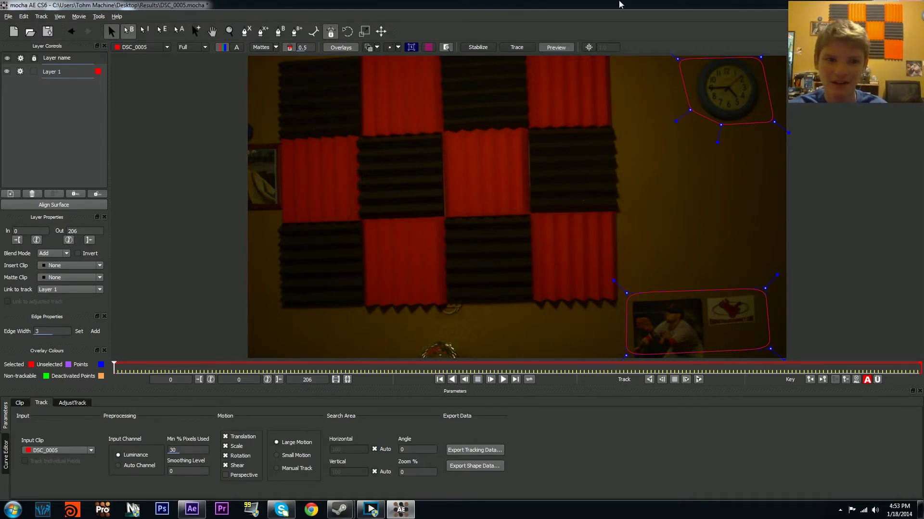
Step: Draw a third closed spline around the right-hand black-and-red foam panel column
click(263, 32)
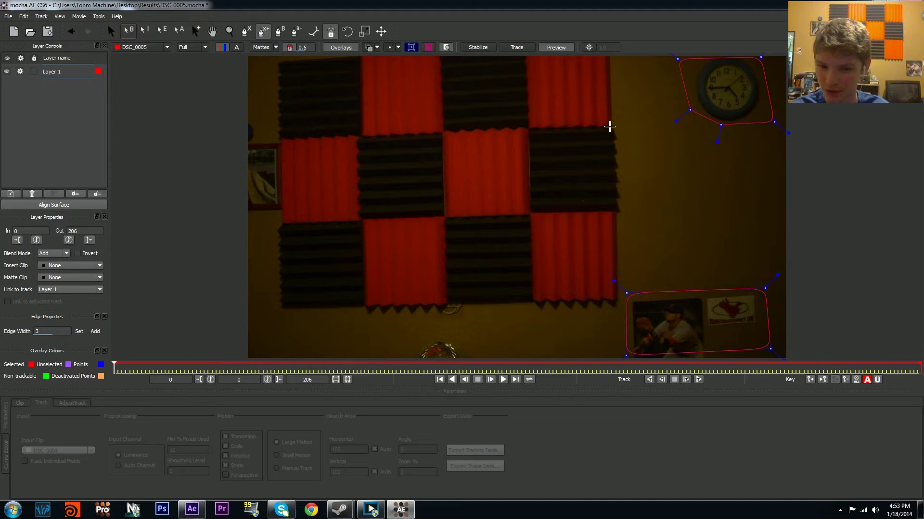
click(610, 127)
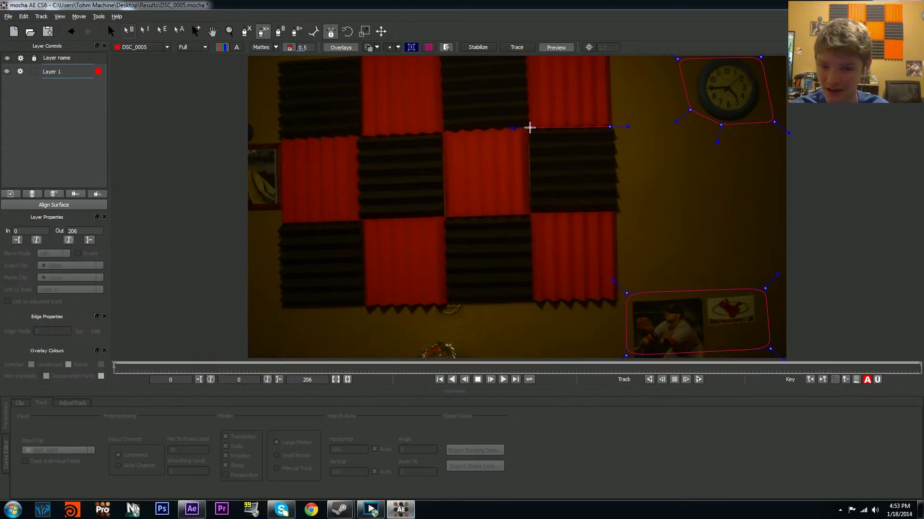
click(530, 128)
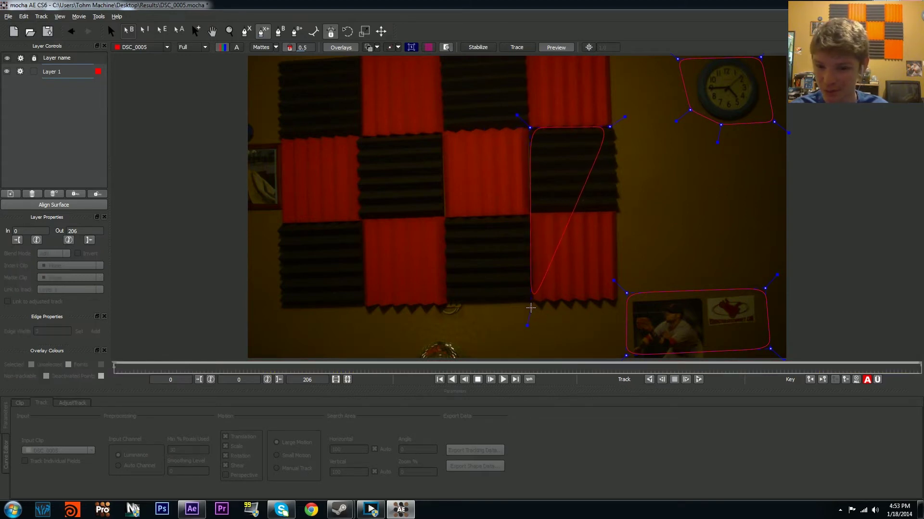
click(530, 308)
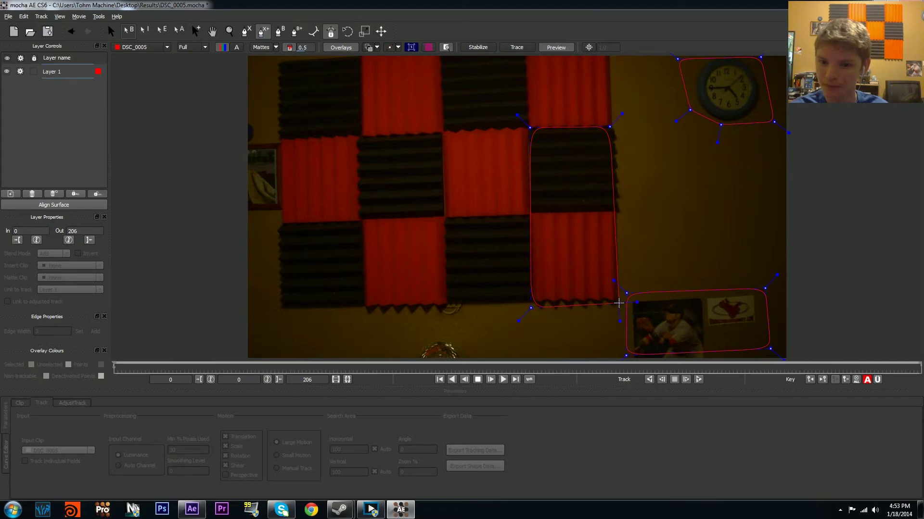
right_click(618, 303)
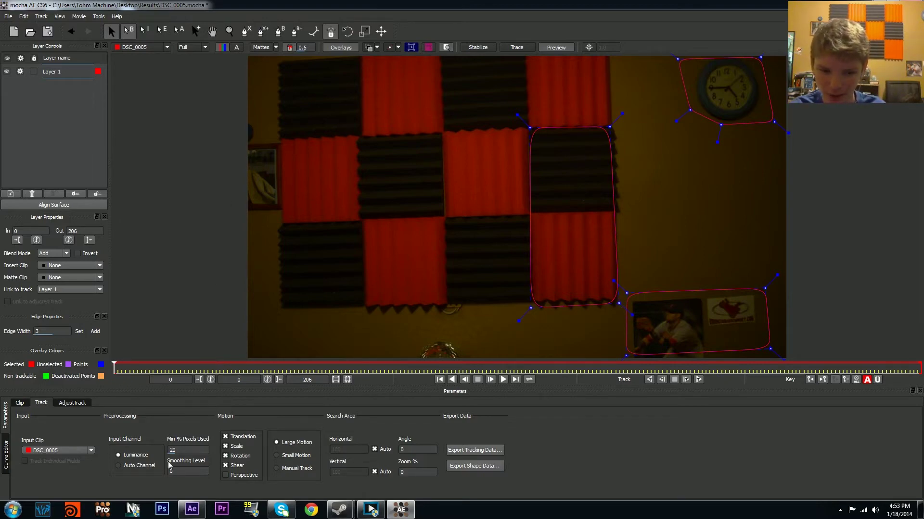
Step: Set Min % Pixels Used to 90 in the Track tab's Preprocessing section
double_click(181, 450)
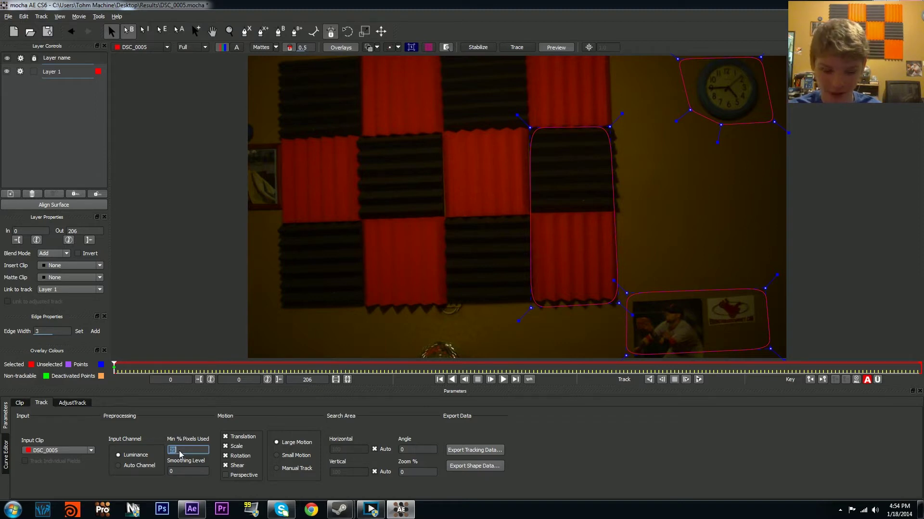
text(90)
key(Tab)
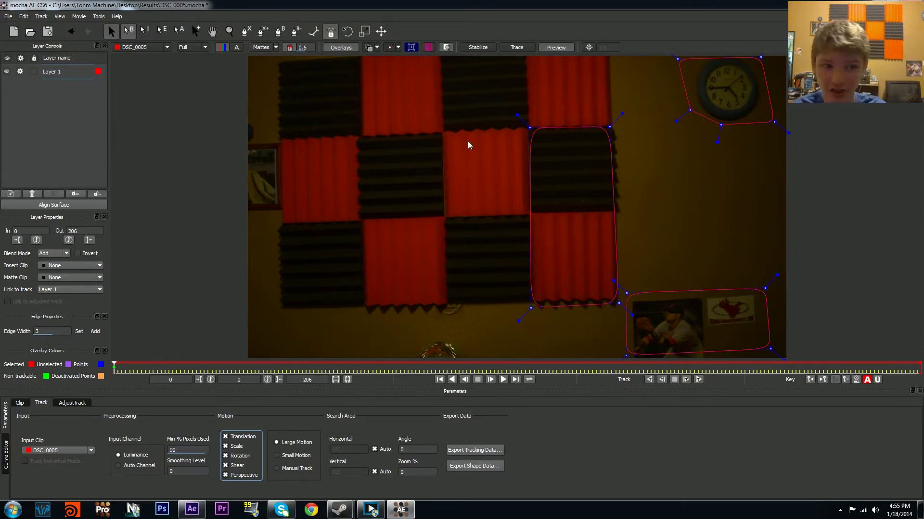
Step: Rename Layer 1 to 'Wall Track' and track it forward, stopping at frame 38
ctrl+click(59, 71)
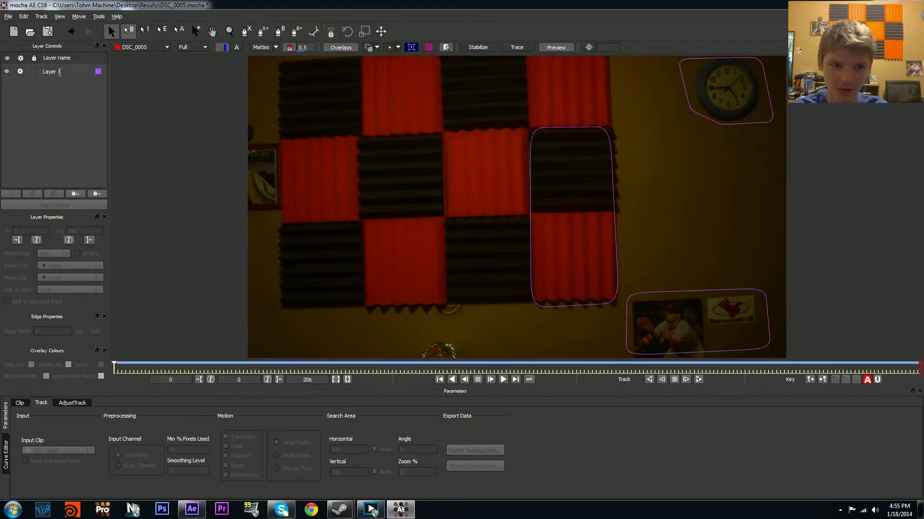
double_click(60, 71)
text(W)
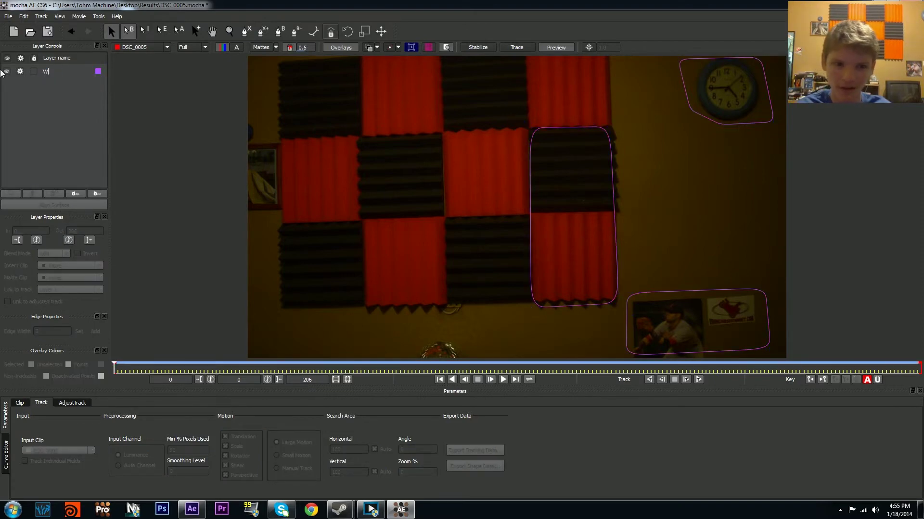
text(all Track)
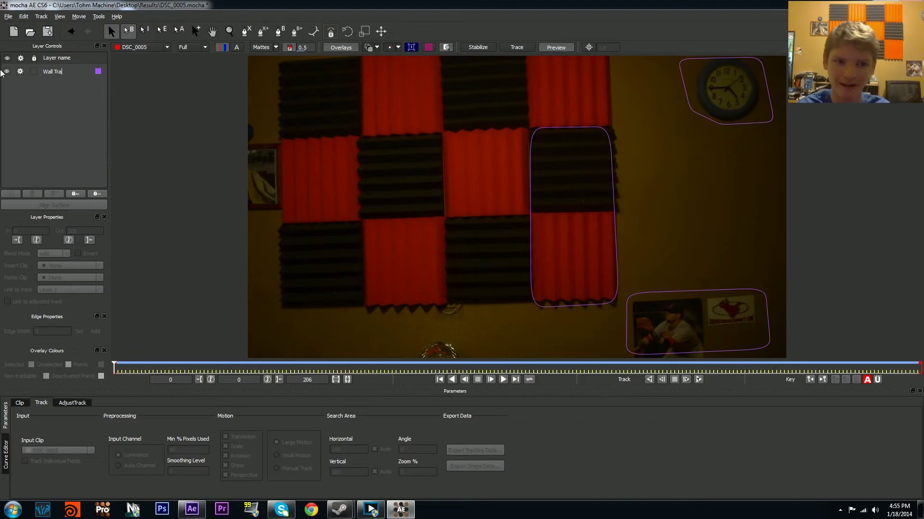
key(Return)
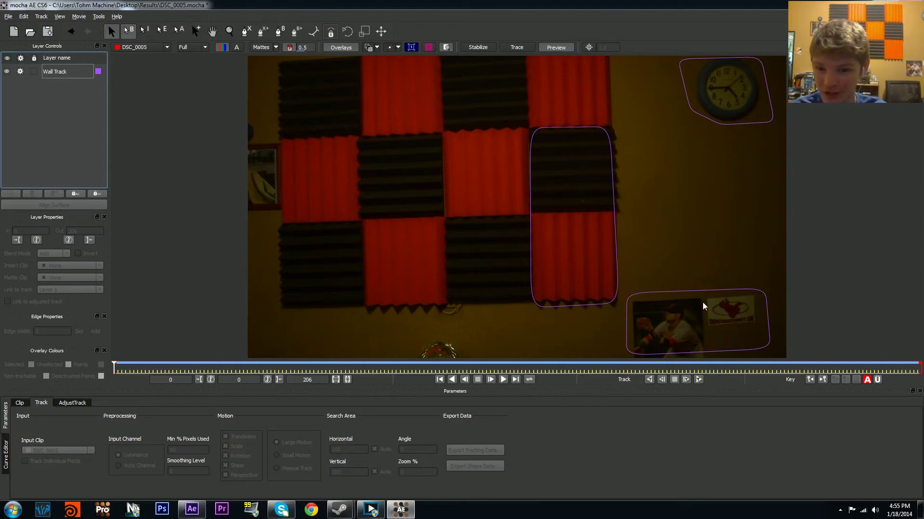
click(698, 380)
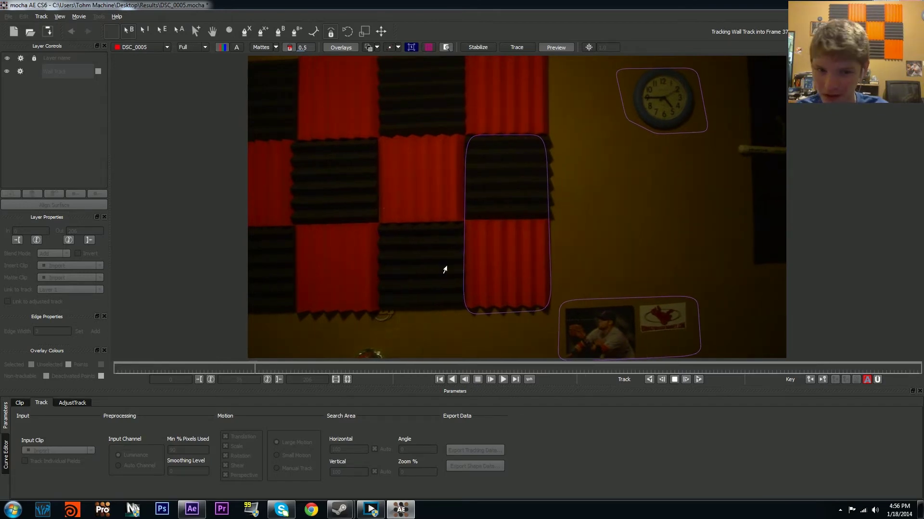
click(675, 380)
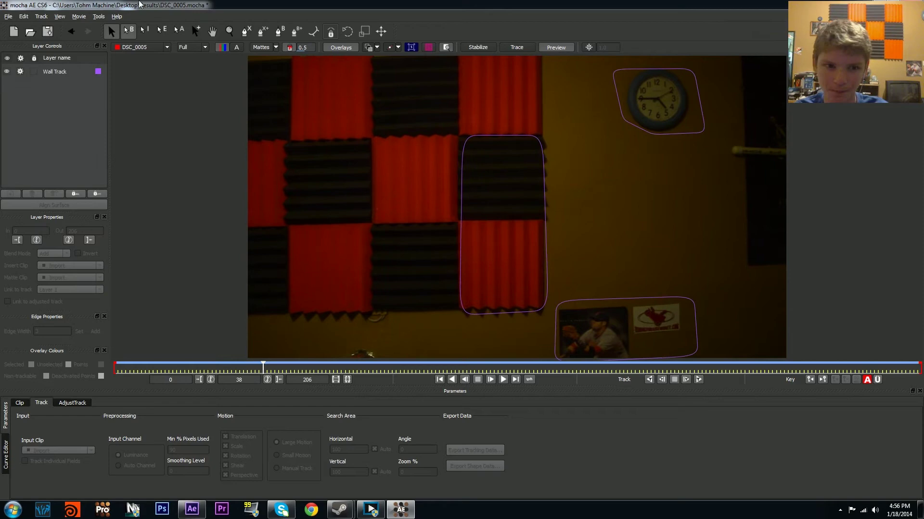
Step: Zoom the viewer out and resume tracking Wall Track forward from frame 39 to about frame 75
click(230, 31)
mouse_move(575, 229)
mouse_down()
mouse_move(564, 203)
mouse_move(570, 310)
mouse_move(571, 240)
mouse_up()
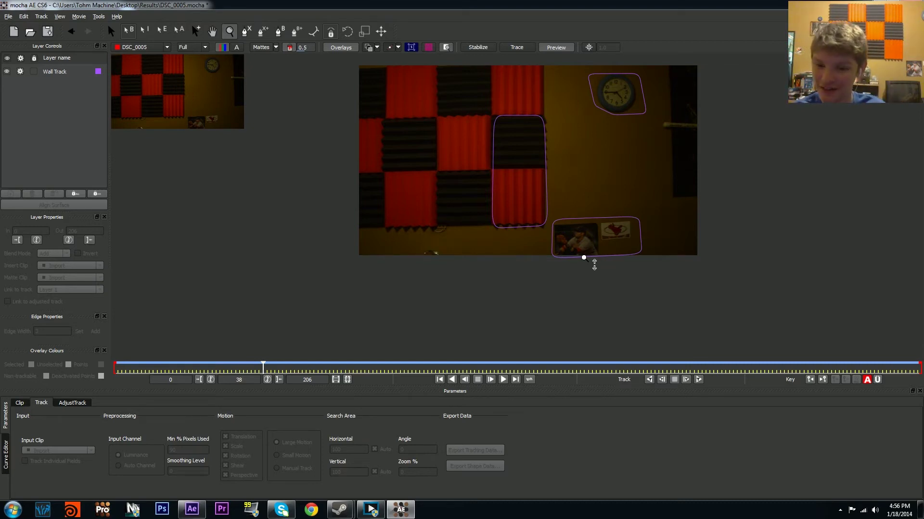
click(702, 380)
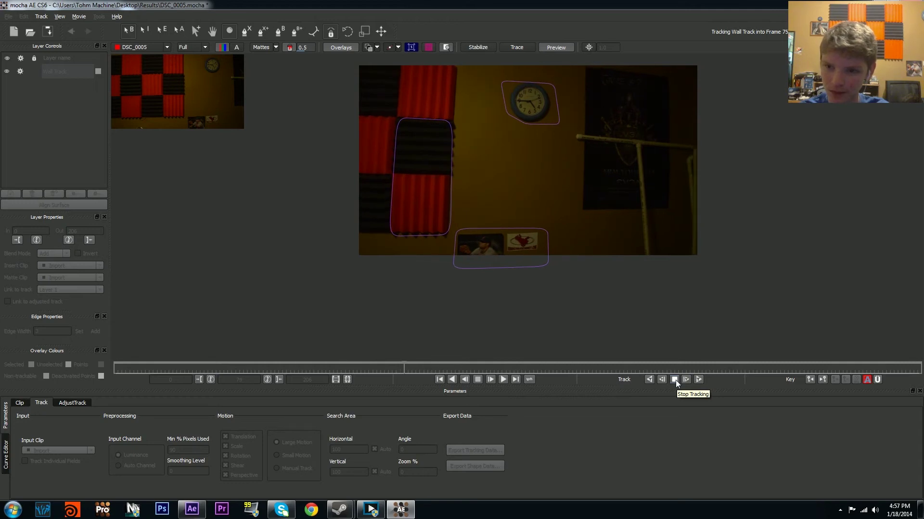
Step: Stop tracking at frame 76 and scrub the playhead back to frame 0
click(674, 379)
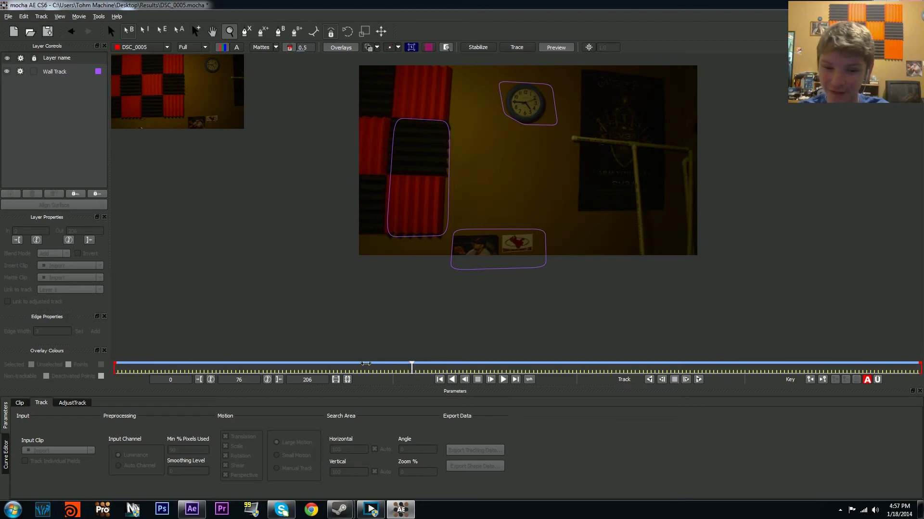
drag(365, 364, 60, 357)
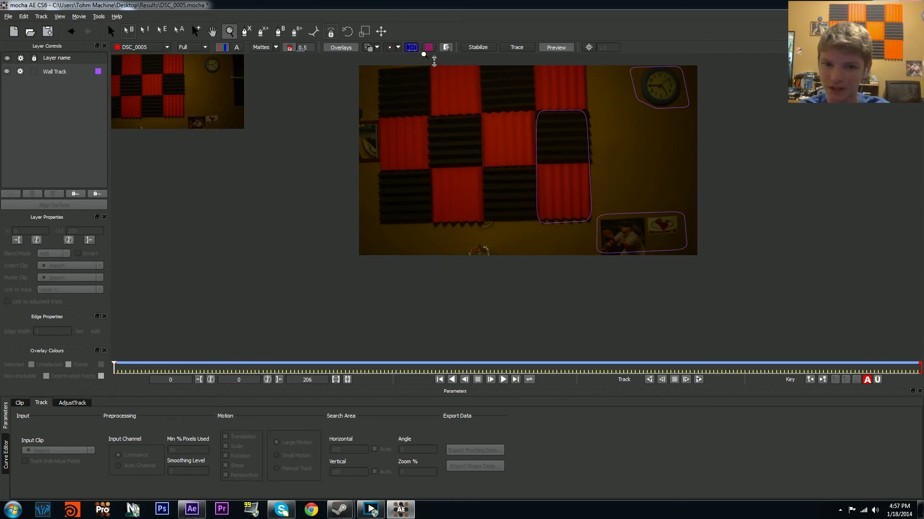
Step: Select Wall Track, undo the last change, and drag the surface's four corners onto the blank wall
key(s)
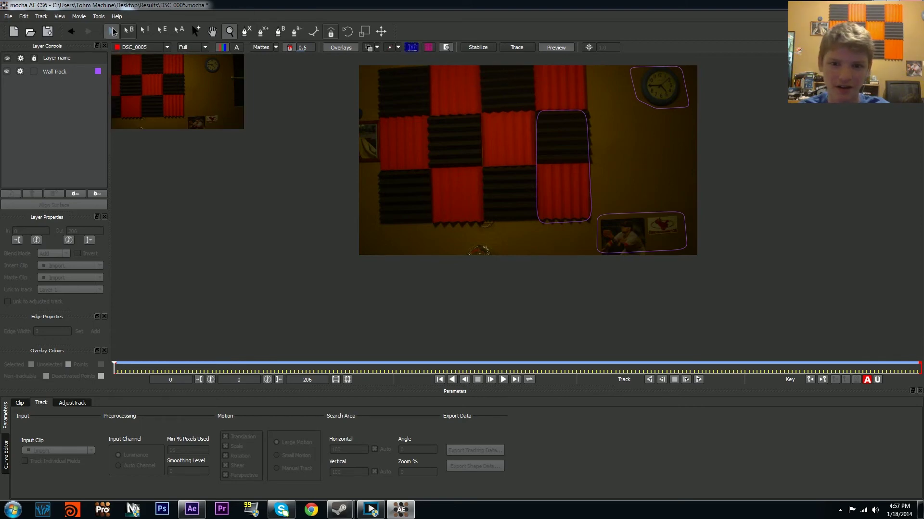
drag(552, 145, 535, 191)
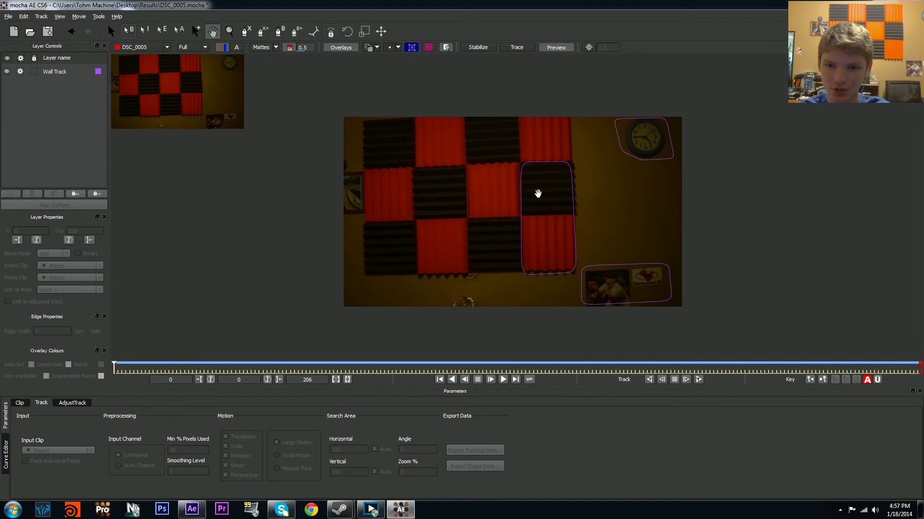
click(412, 48)
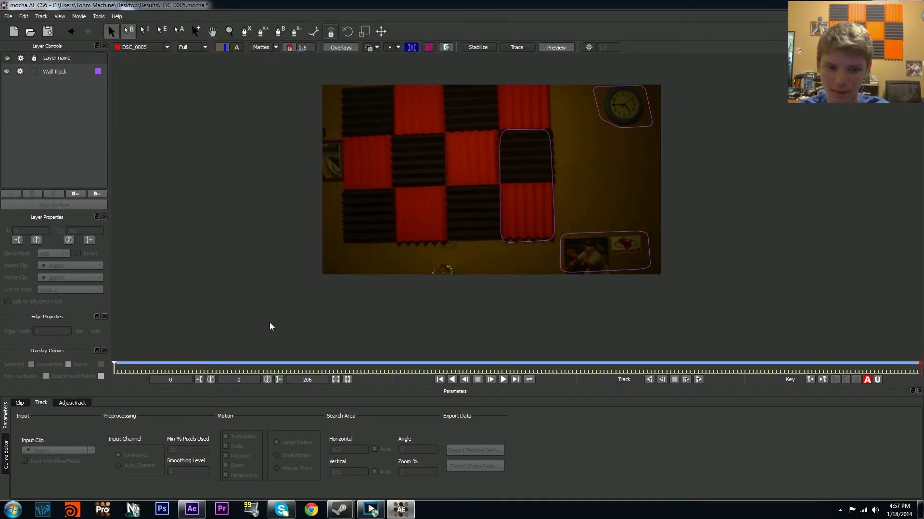
click(49, 68)
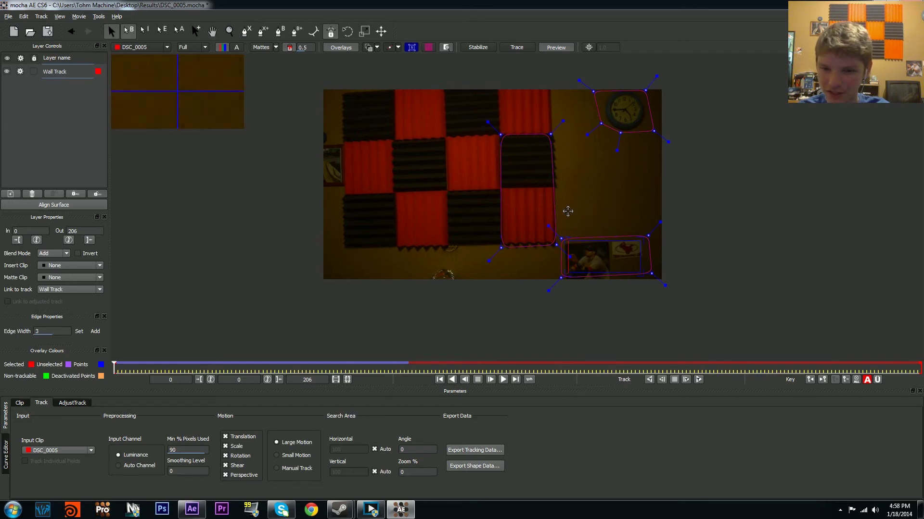
key(ctrl+z)
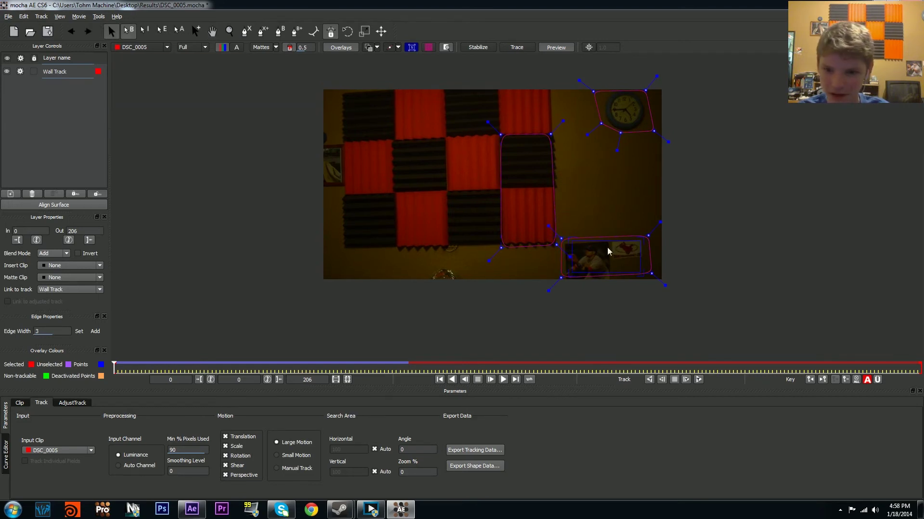
drag(572, 244, 568, 153)
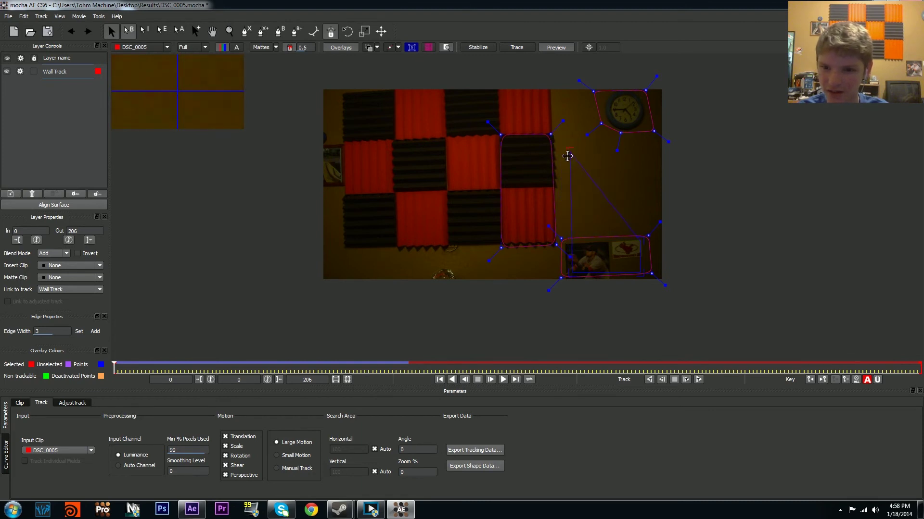
drag(639, 247, 643, 151)
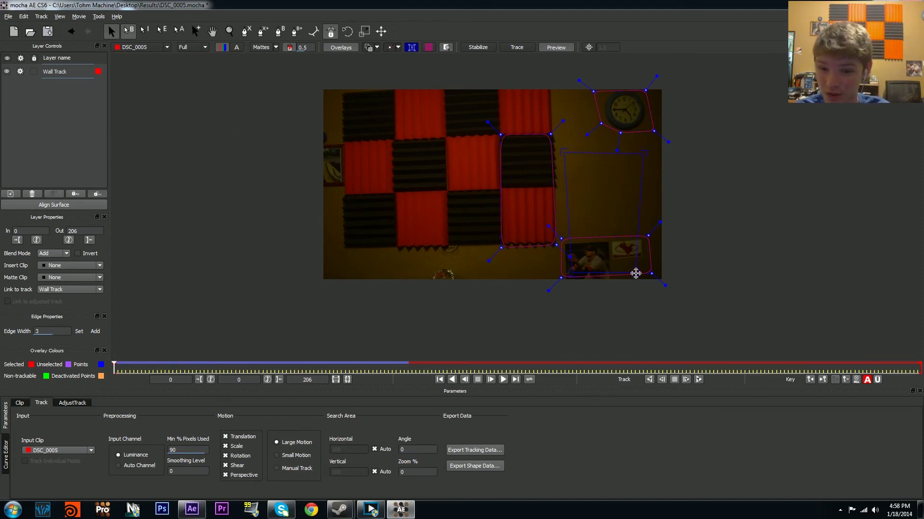
drag(635, 272, 645, 214)
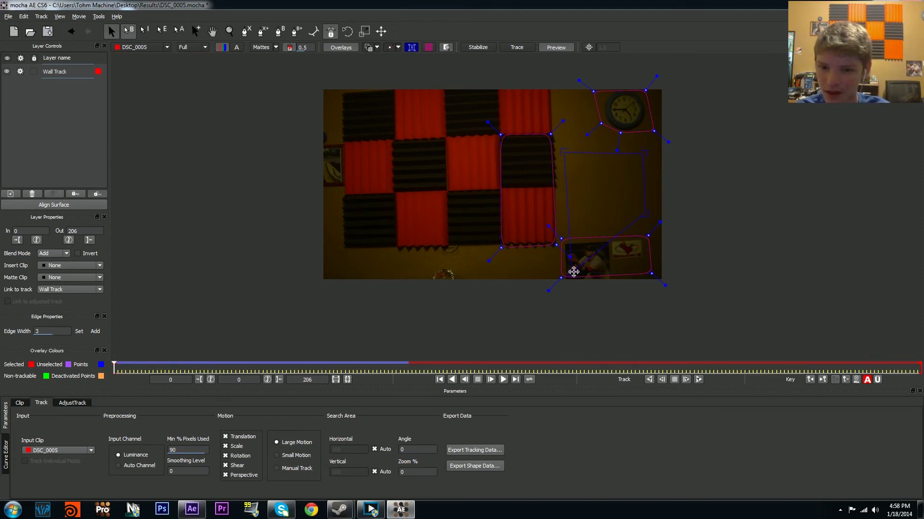
drag(573, 268, 568, 215)
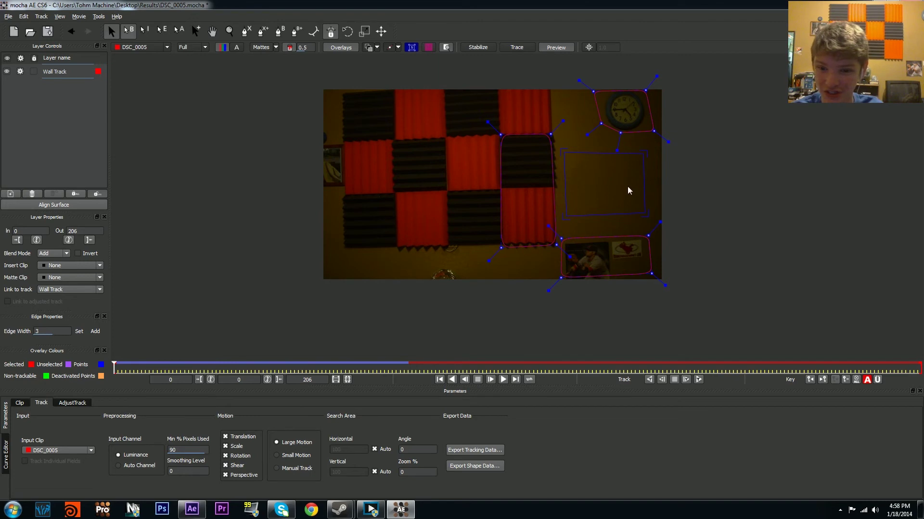
Step: Zoom in on the blank wall and fine-tune all four surface corners, raising the top edge below the clock
key(z)
drag(600, 195, 597, 134)
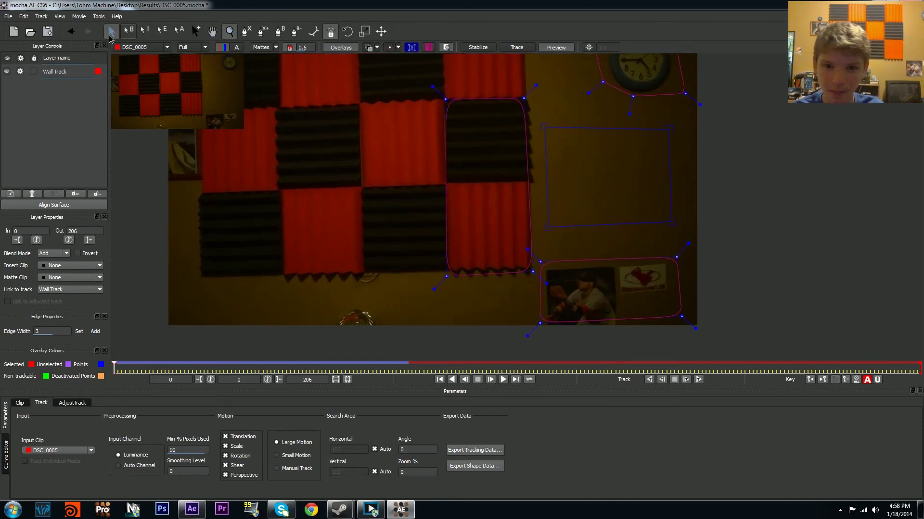
click(110, 34)
drag(544, 125, 538, 111)
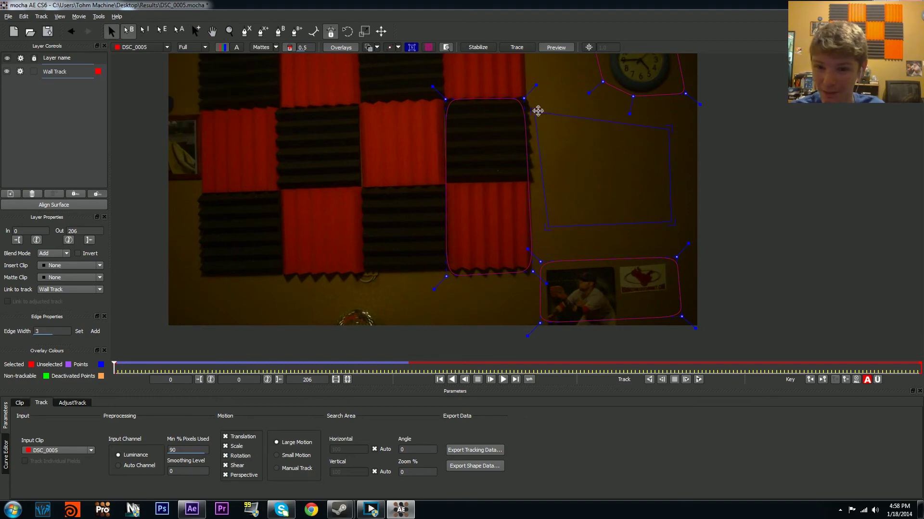
drag(670, 128, 679, 108)
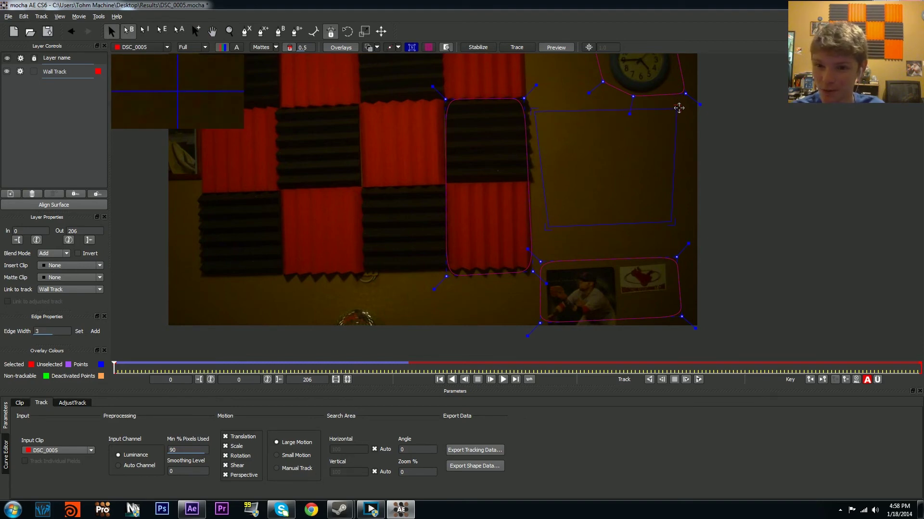
mouse_move(680, 227)
mouse_down()
mouse_move(672, 219)
mouse_move(678, 228)
mouse_up()
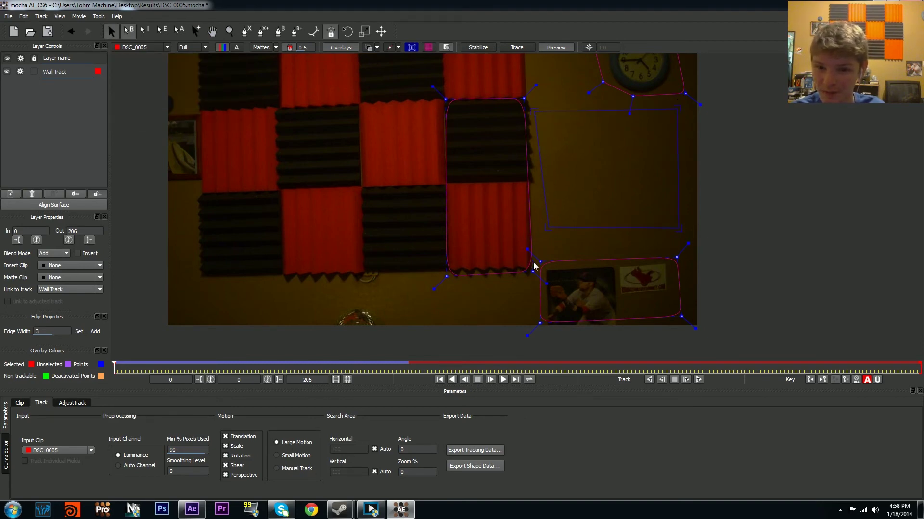
drag(547, 228, 539, 229)
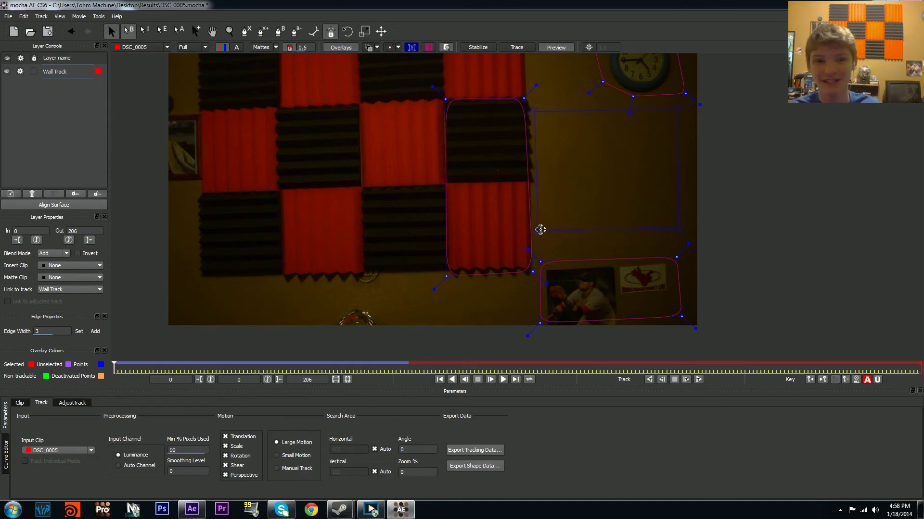
Step: Turn on the planar grid over the Wall Track and scrub frames to confirm it stays fixed
click(428, 48)
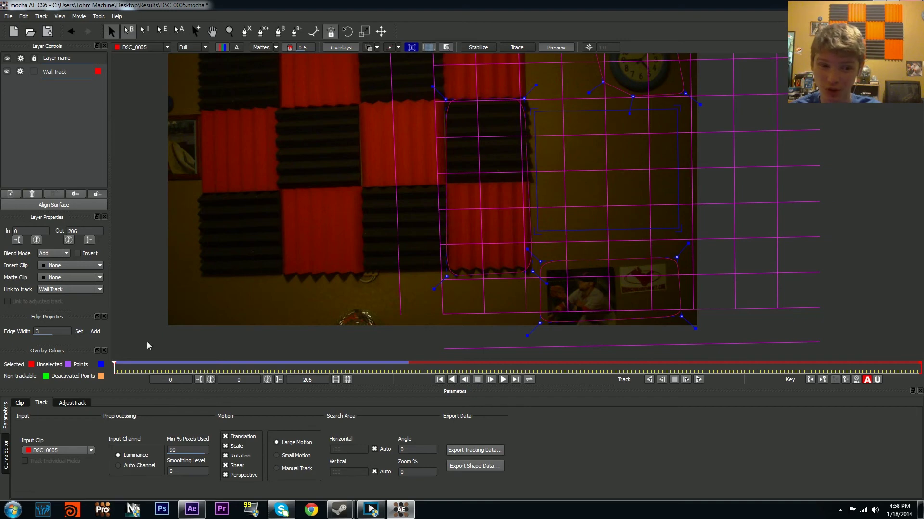
drag(117, 370, 93, 312)
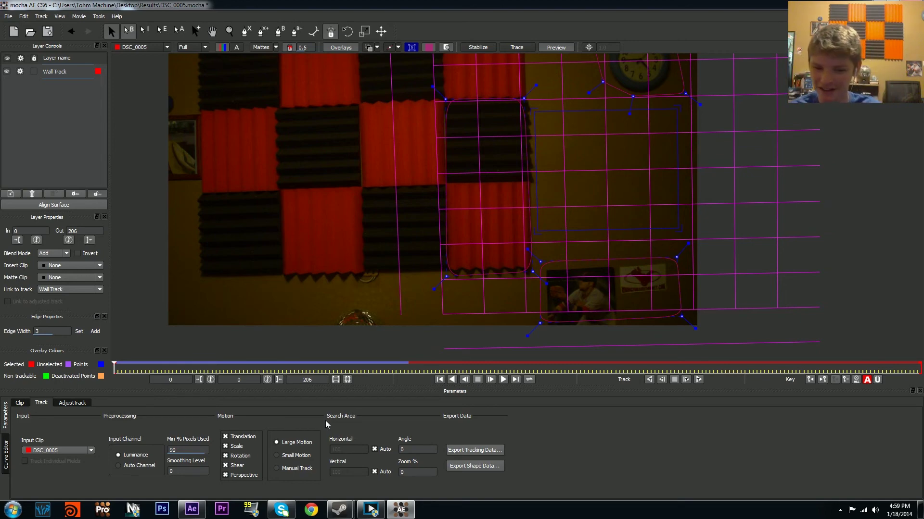
Step: Copy the wall track to the clipboard as After Effects Corner Pin (supports motion blur) data
click(475, 450)
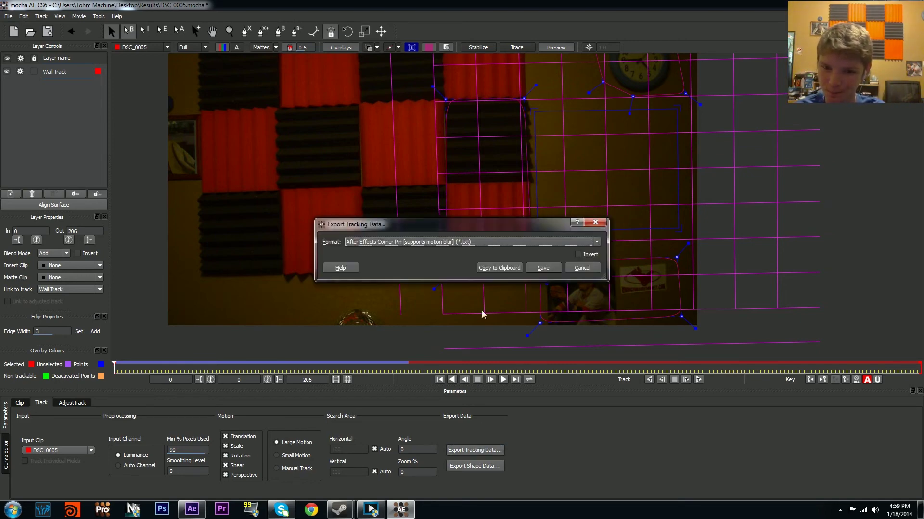
click(471, 246)
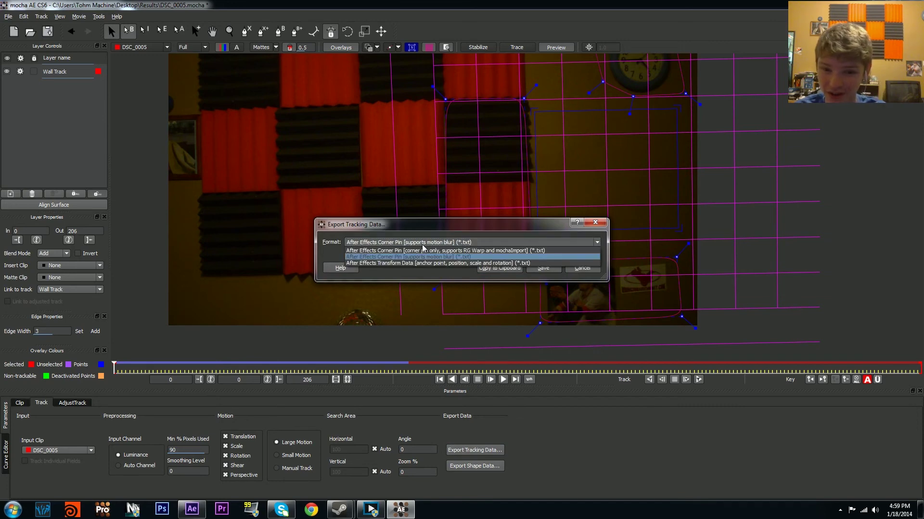
click(390, 257)
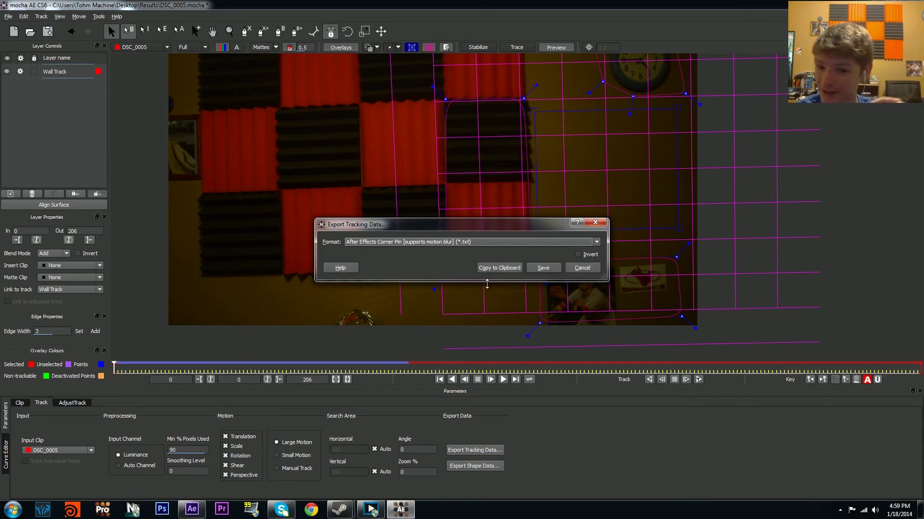
click(499, 268)
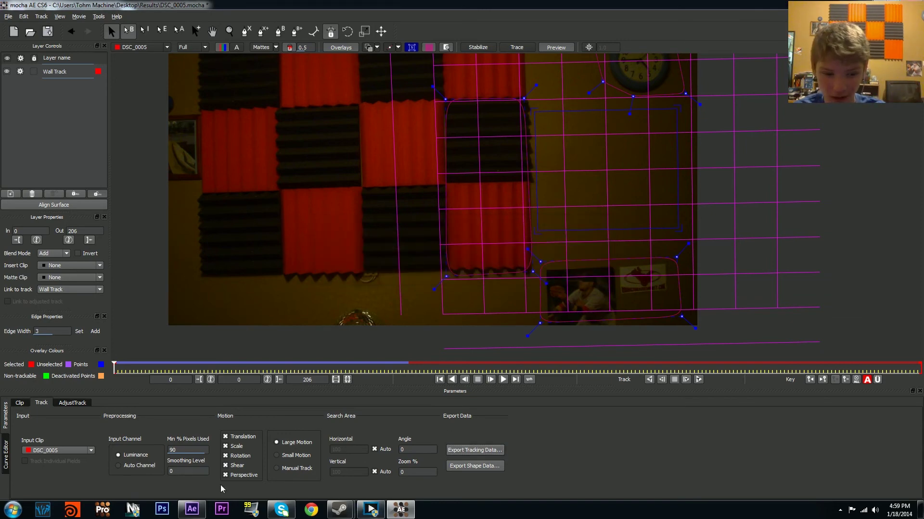
Step: Back in After Effects, add a blue 1920×1080 solid, Blue Solid 1, above DSC_0005.MOV
click(197, 507)
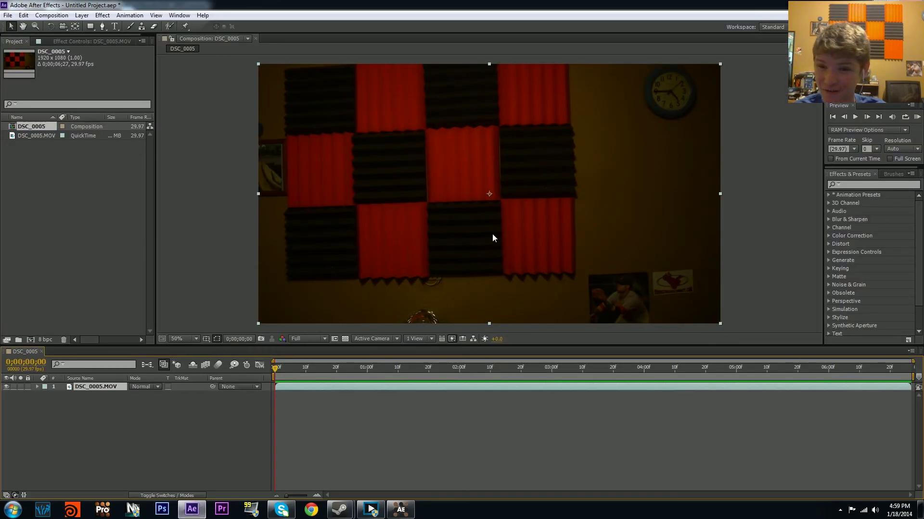
right_click(209, 430)
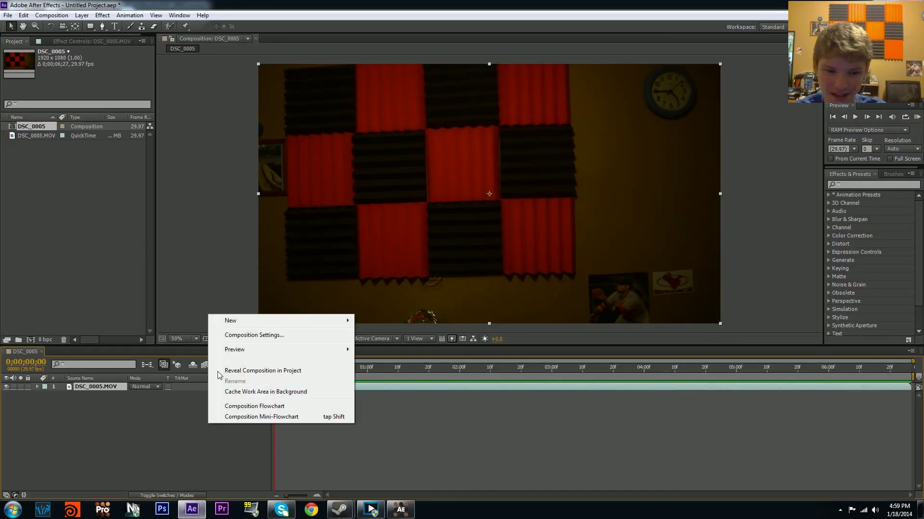
mouse_move(233, 321)
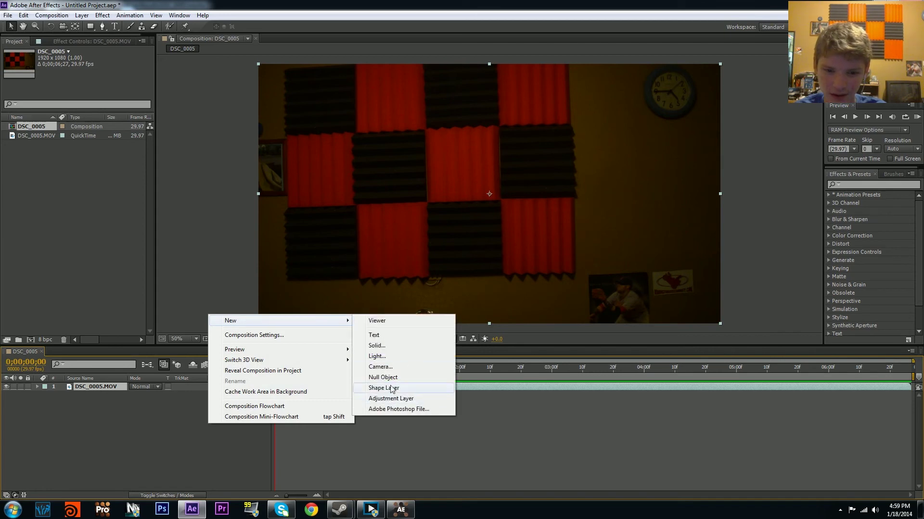
click(387, 346)
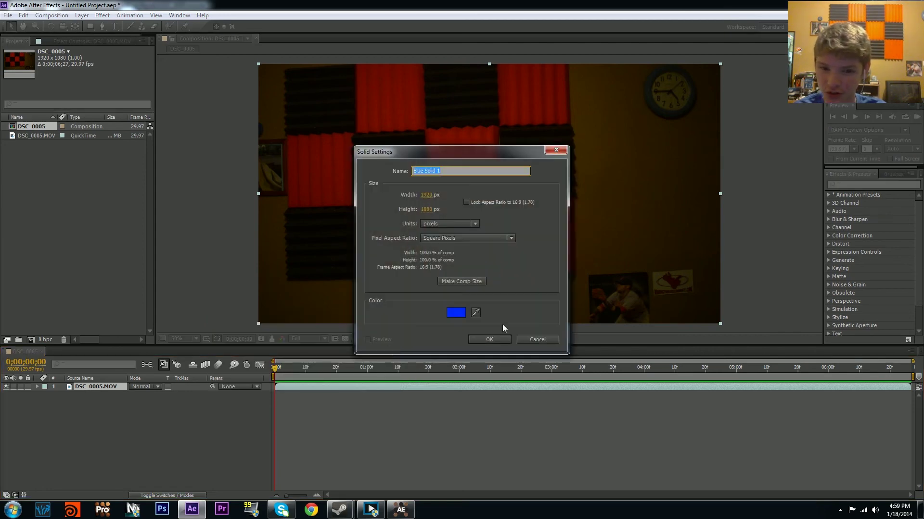
key(Return)
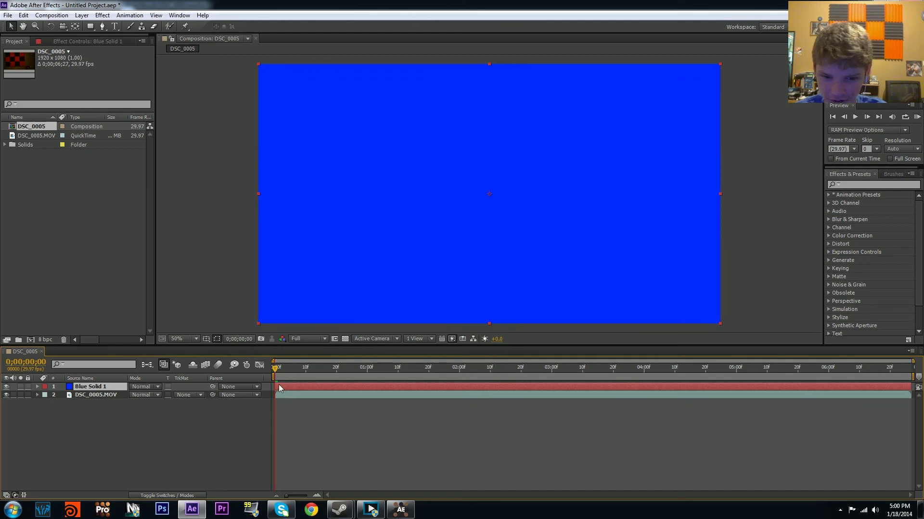
Step: Paste the corner-pin data onto Blue Solid 1 and inspect its edges zoomed in, then return to 50%
key(ctrl+v)
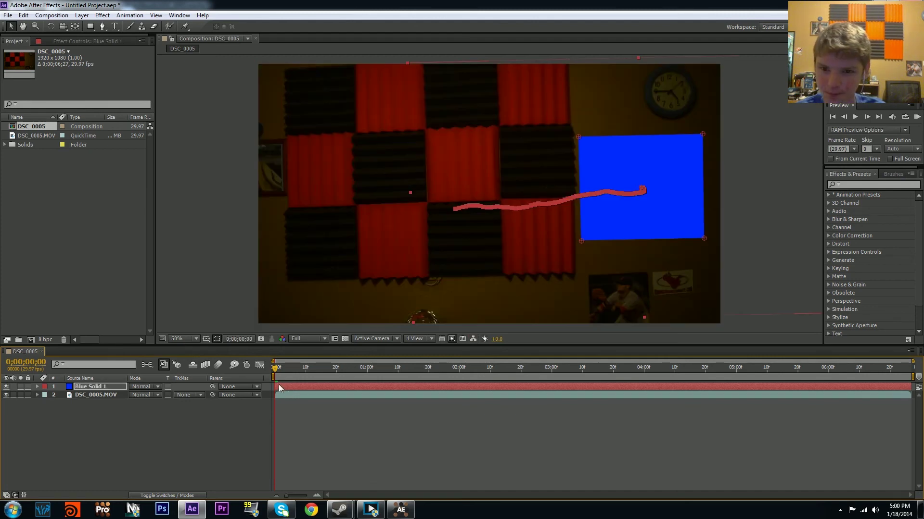
click(287, 427)
scroll(479, 242, up, 2)
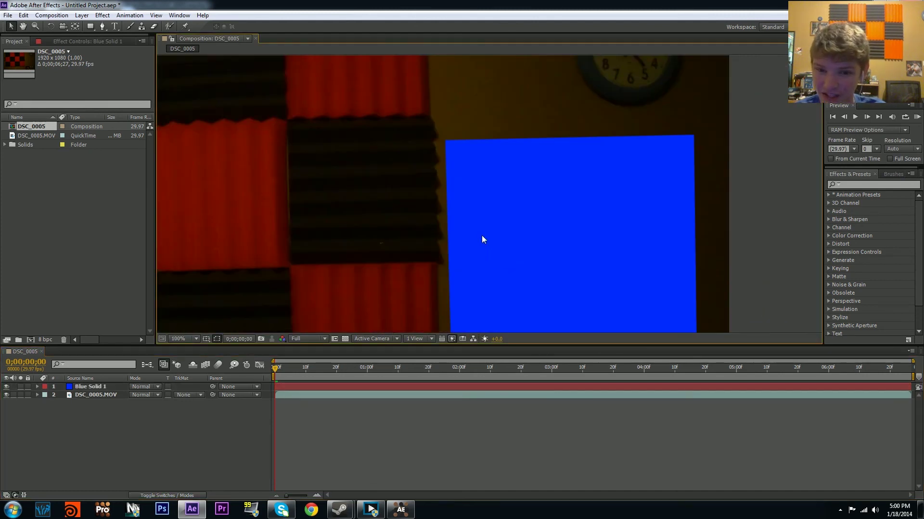
drag(484, 239, 477, 170)
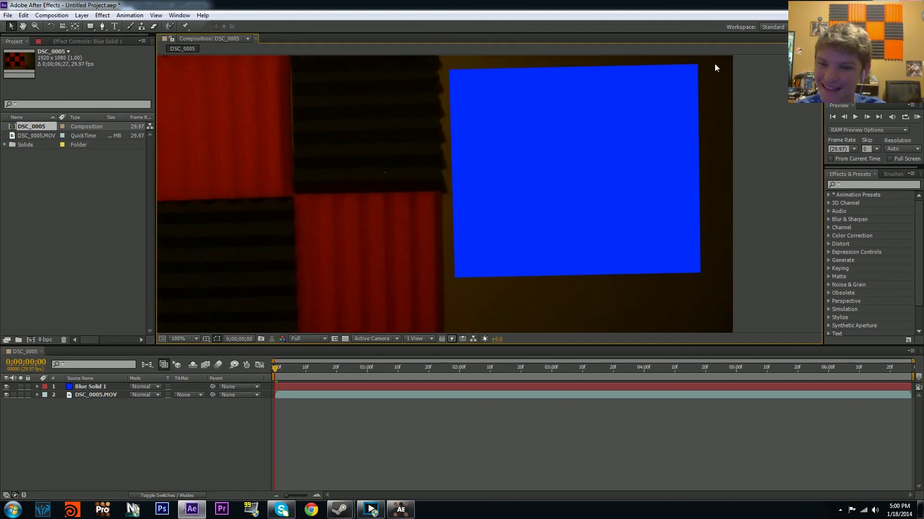
key(comma)
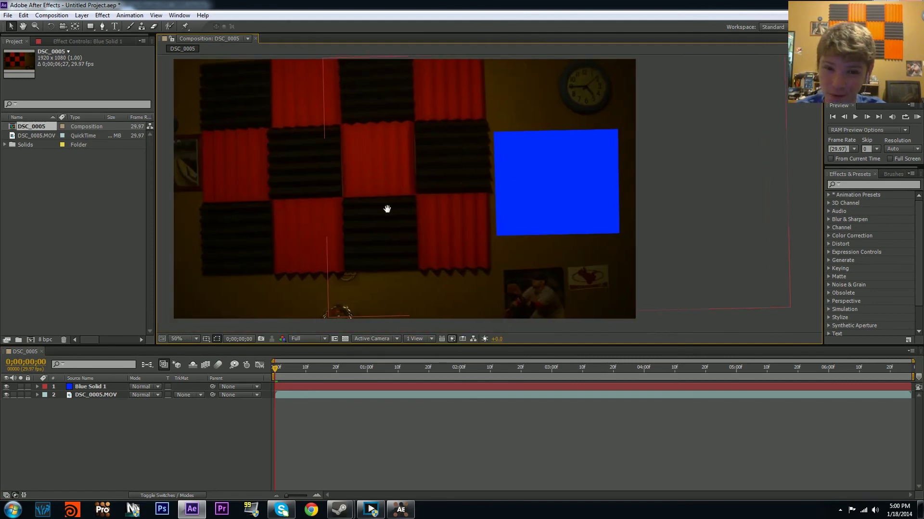
Step: Preview and scrub the footage to confirm the solid sticks to the wall
click(917, 118)
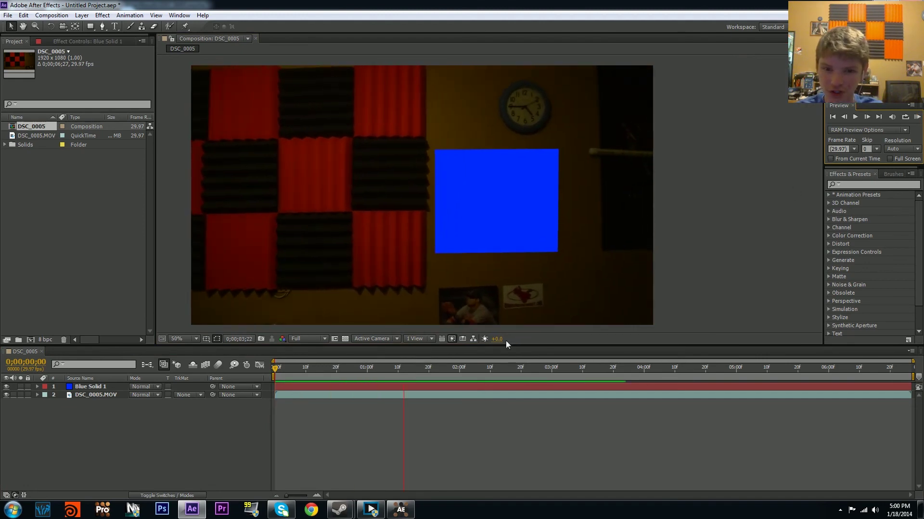
drag(533, 380, 364, 318)
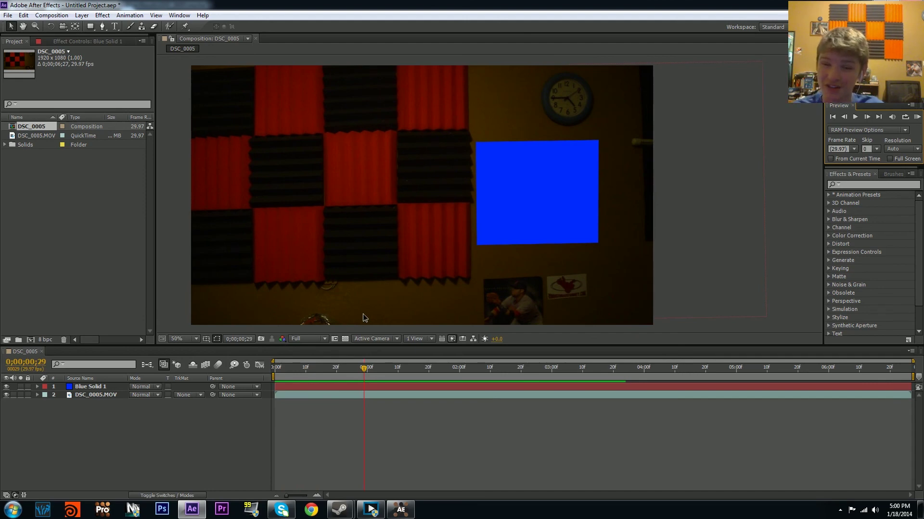
drag(363, 317, 413, 331)
key(space)
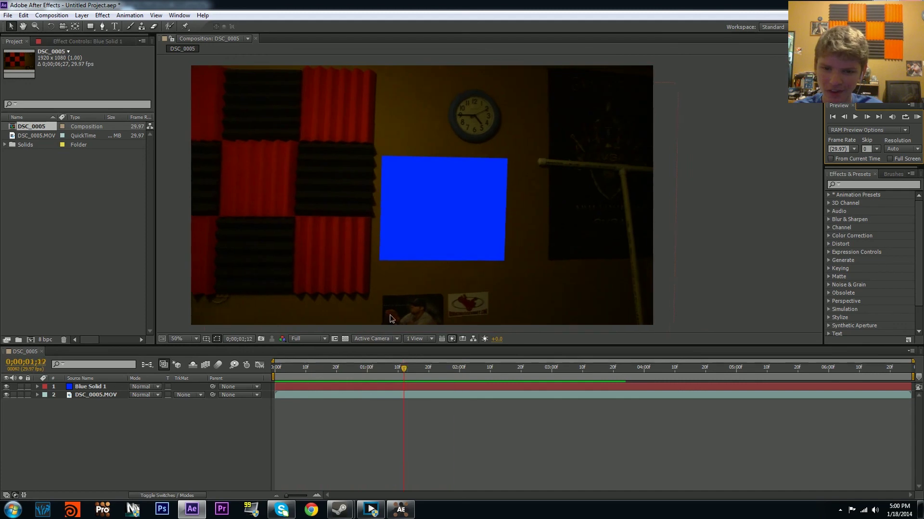
key(space)
Step: Delete the Blue Solid 1 test layer and add a new null object
click(305, 387)
key(Delete)
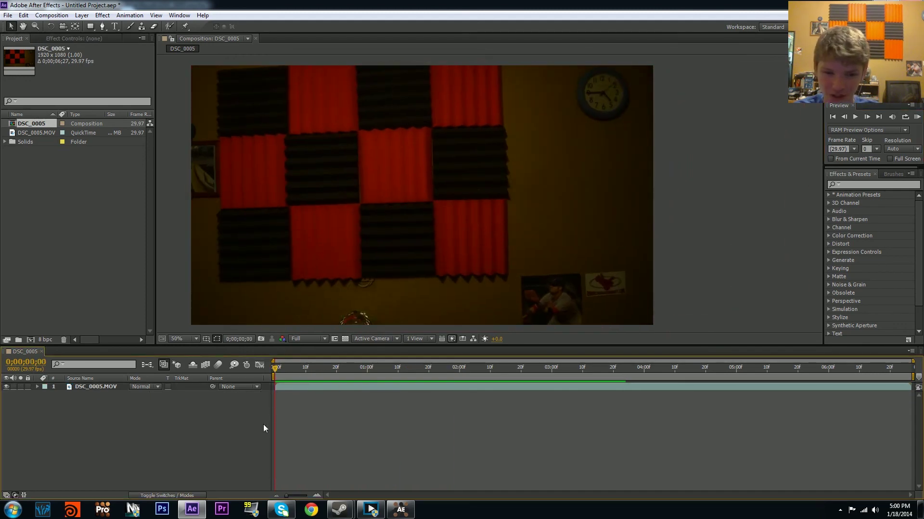
right_click(234, 424)
mouse_move(308, 315)
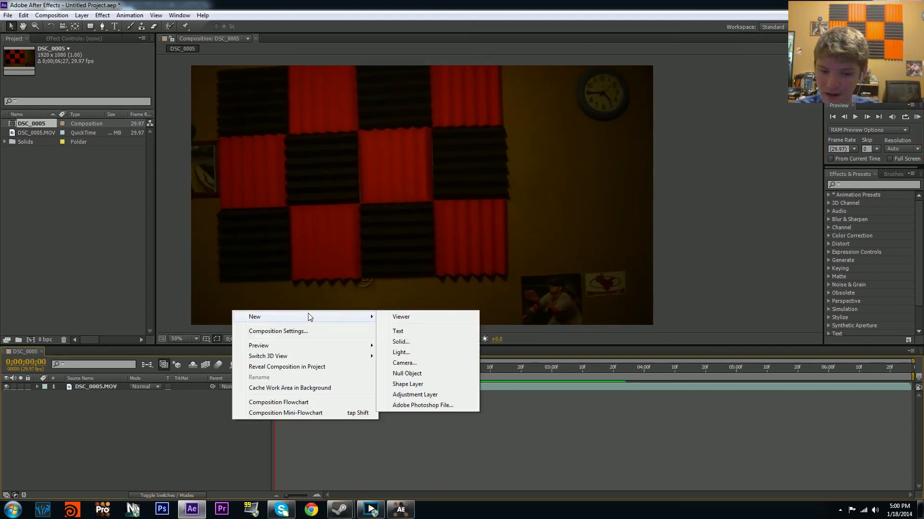
click(410, 374)
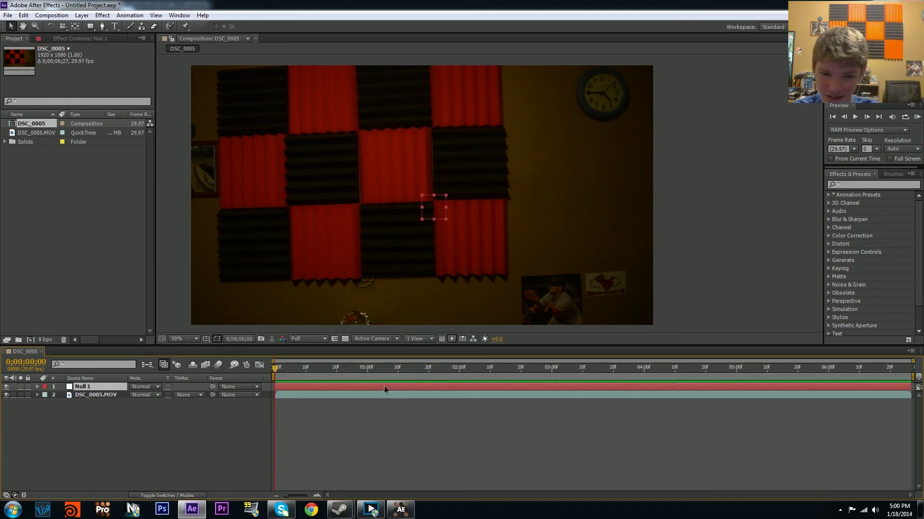
Step: Paste the wall tracking keyframes onto Null 1 and scrub to check it follows the wall
key(ctrl+v)
scroll(529, 202, up, 2)
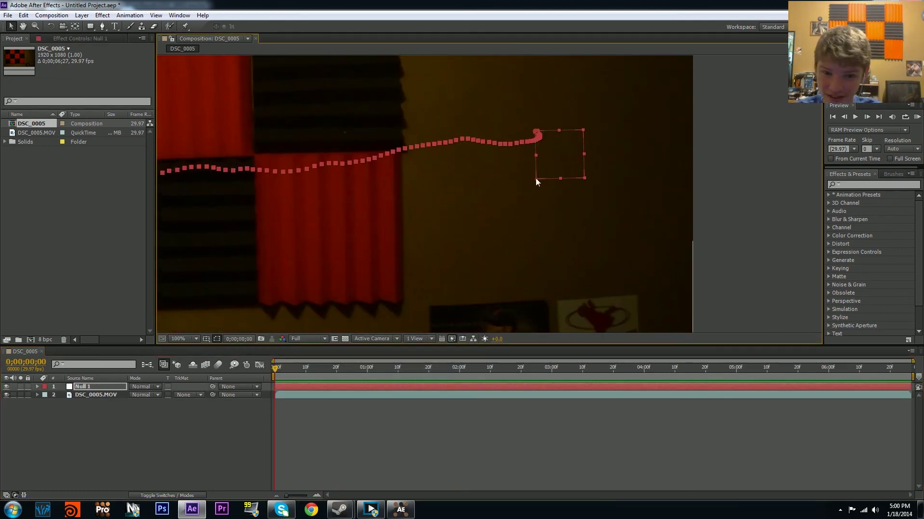
drag(291, 369, 275, 359)
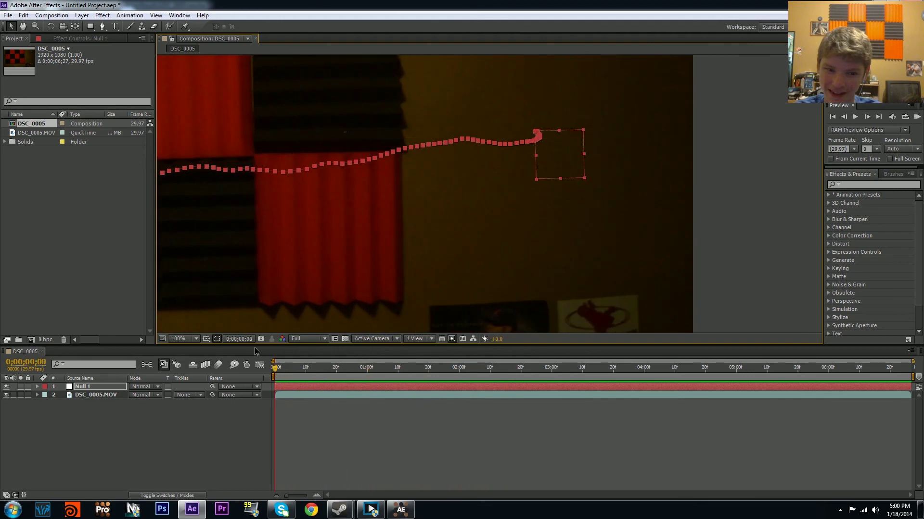
Step: Find blood splatter.png via system search, import it and place it as the top layer
key(super)
text(bloo)
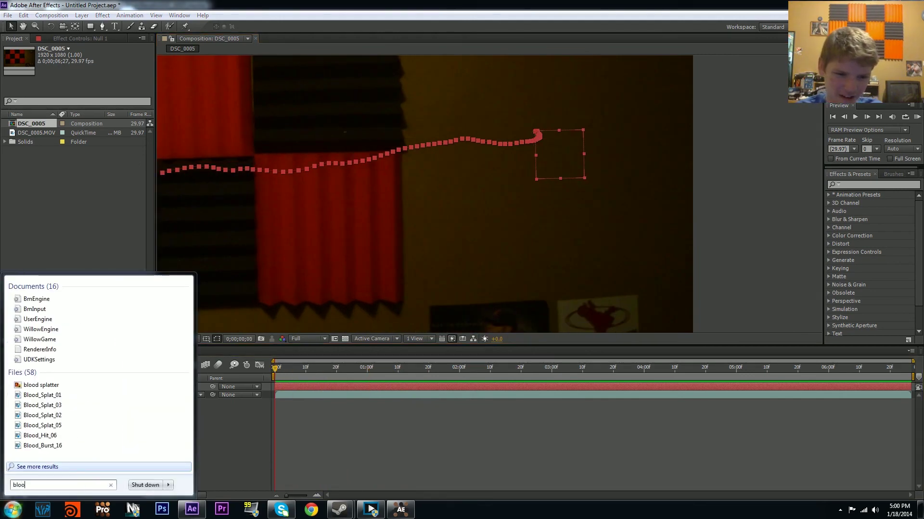
drag(46, 386, 38, 206)
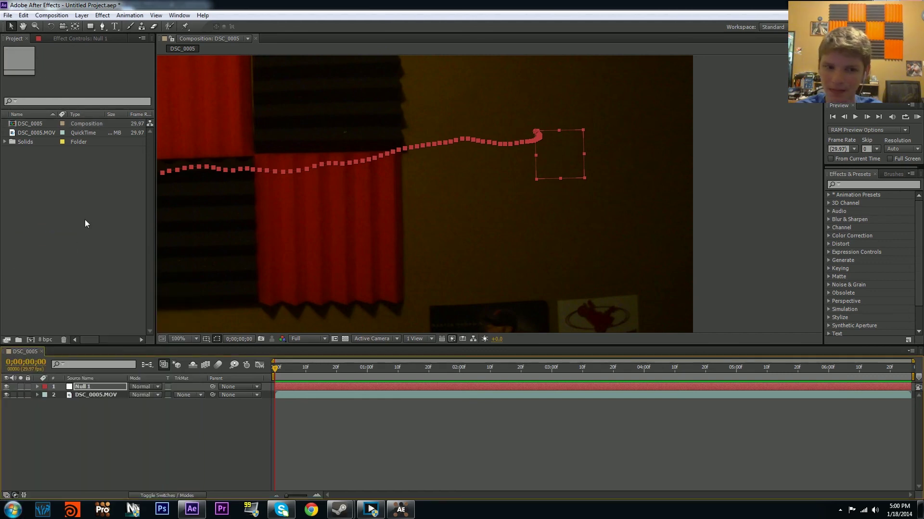
drag(26, 125, 285, 385)
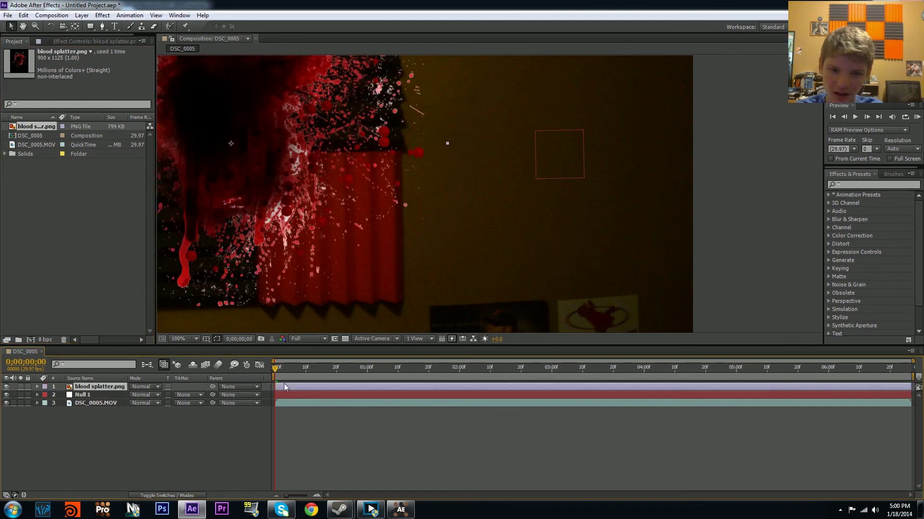
Step: Move the blood splatter onto the wall beside the clock and scale it down
scroll(349, 179, down, 2)
drag(397, 188, 551, 181)
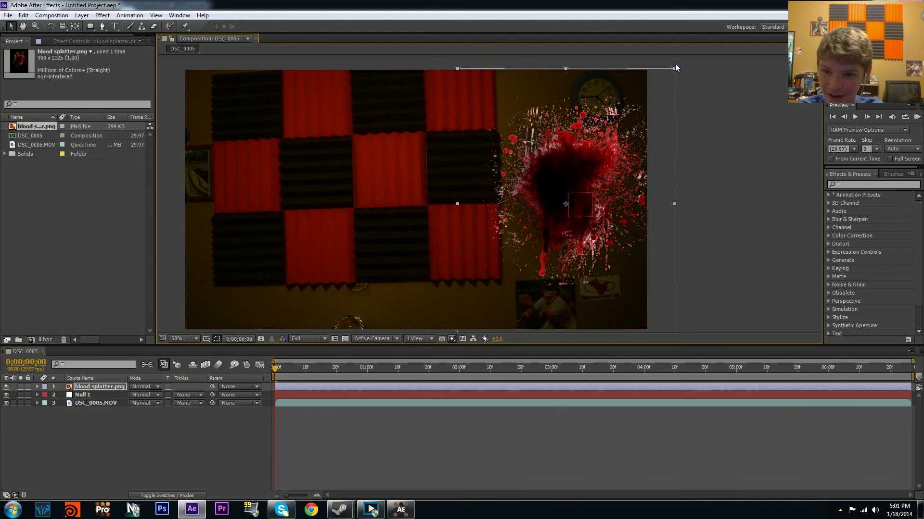
drag(673, 70, 622, 125)
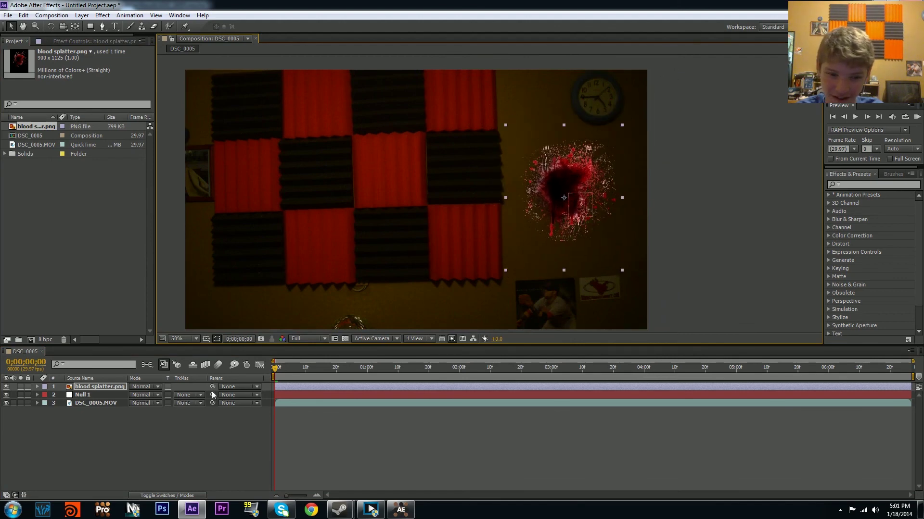
Step: Make the splatter a 3D layer, parent it to Null 1, and scrub to check it follows the wall
click(156, 496)
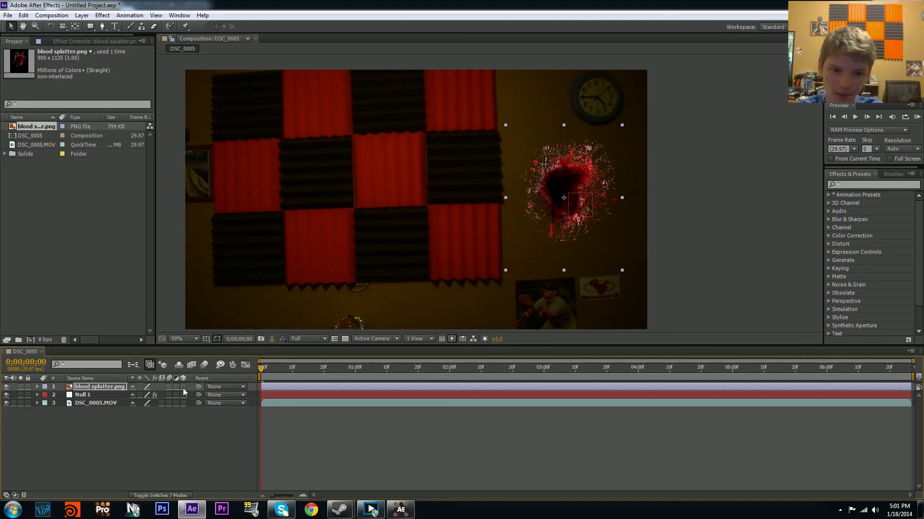
click(183, 387)
drag(198, 387, 101, 403)
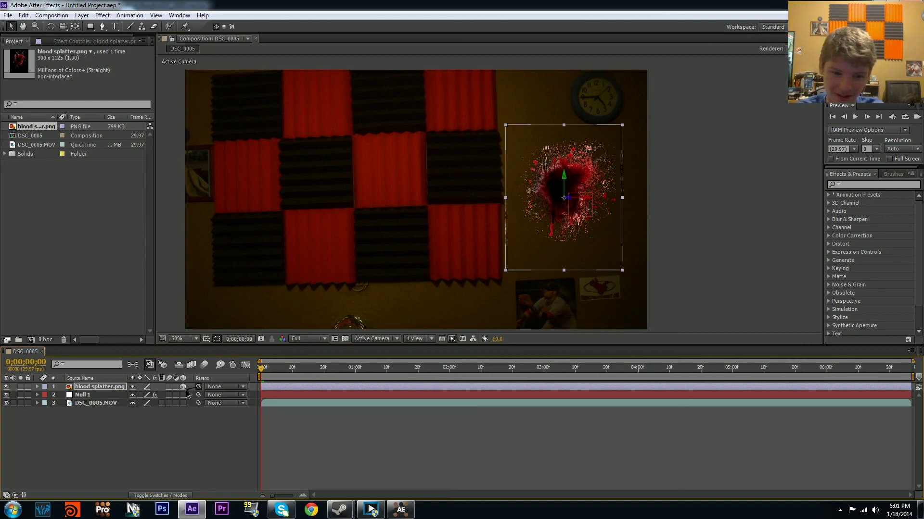
drag(198, 387, 79, 394)
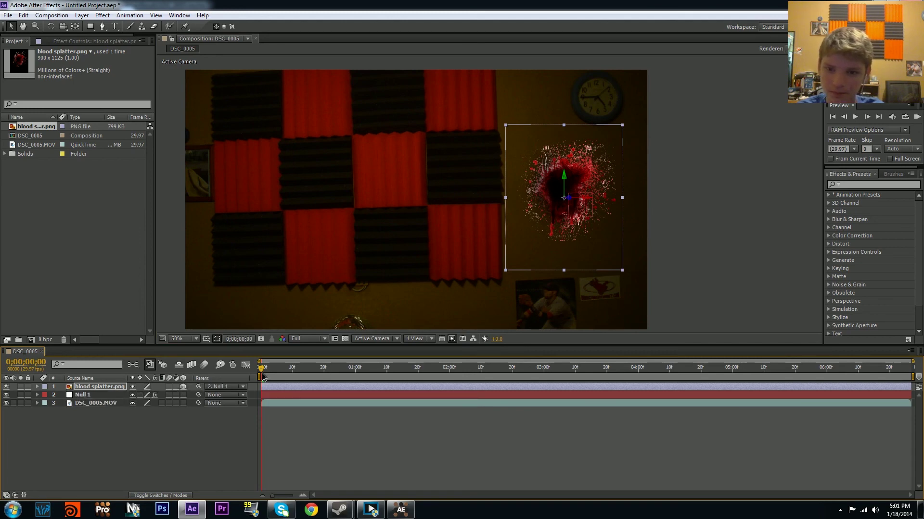
drag(262, 376, 245, 356)
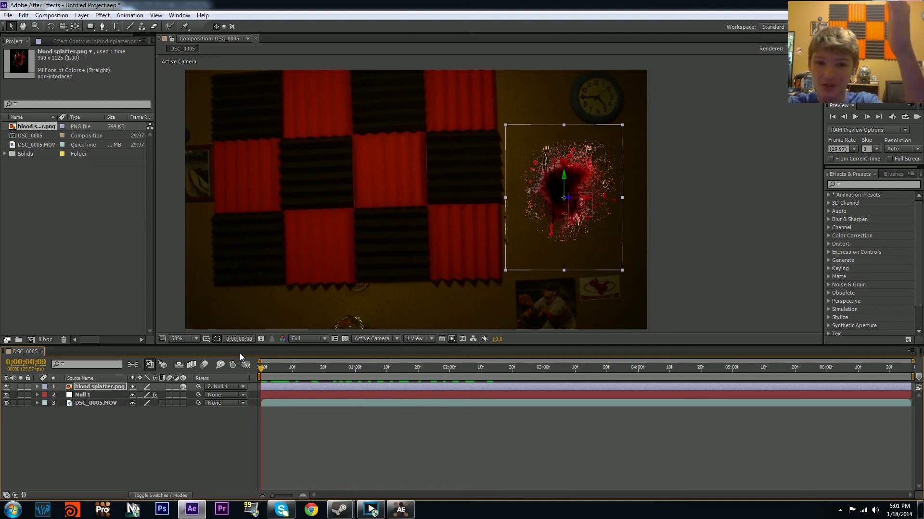